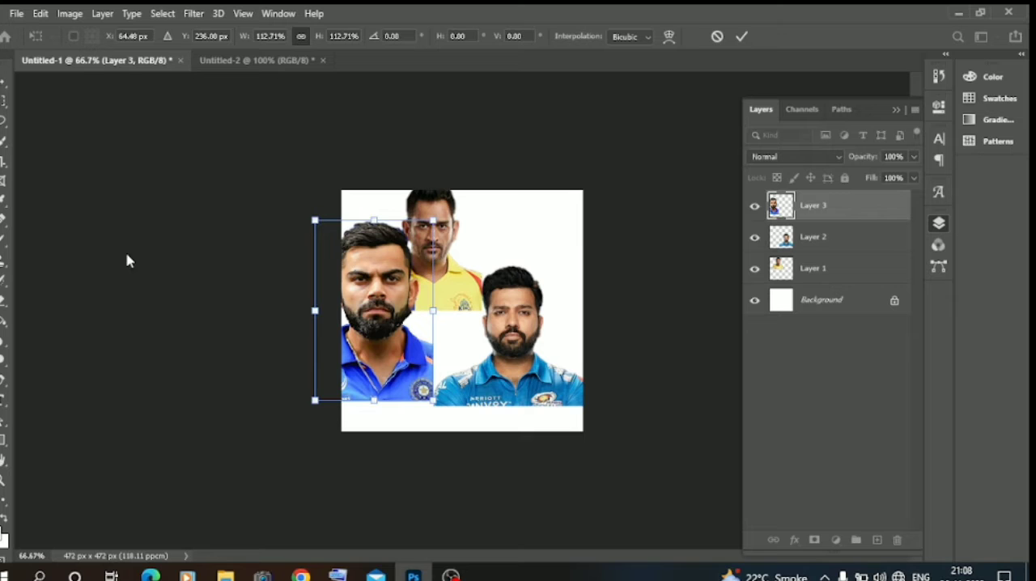
Step: Copy the portrait in the dark-blue jersey from Untitled-1 into Untitled-2 and centre it on the black canvas
left_click_drag(383, 336, 265, 68)
left_click_drag(430, 297, 453, 321)
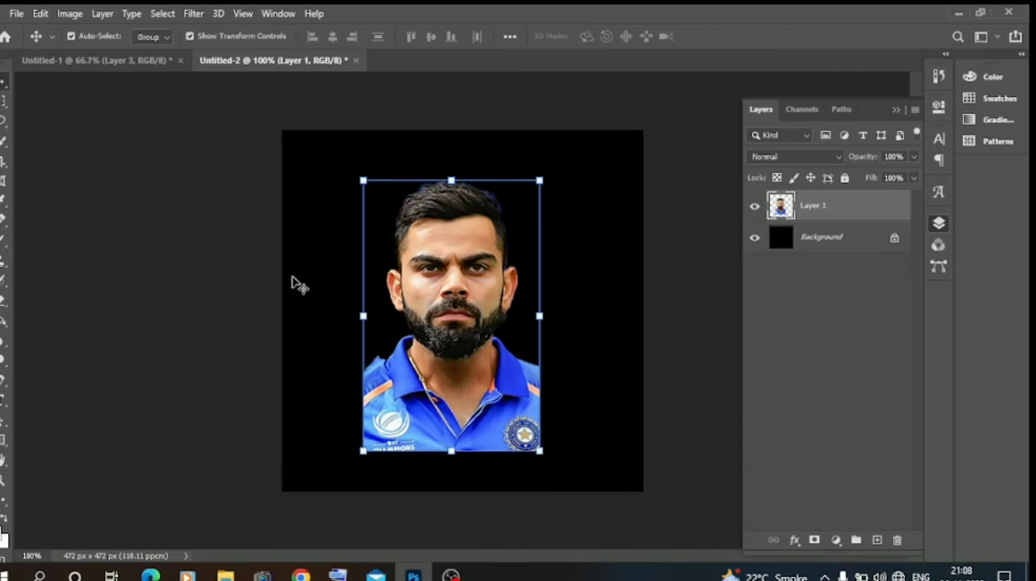
left_click(148, 240)
Step: Draw a rectangular marquee over the right half of the portrait and nudge it onto the face's midline
left_click(3, 101)
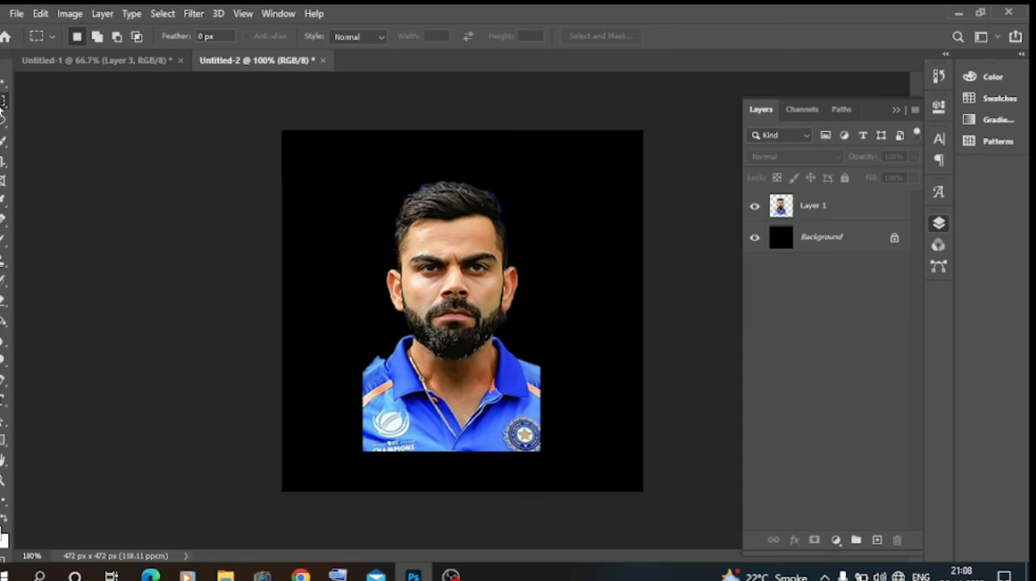
left_click_drag(450, 151, 557, 463)
key("Right")
key("Right")
key("Right")
key("Right")
key("Right")
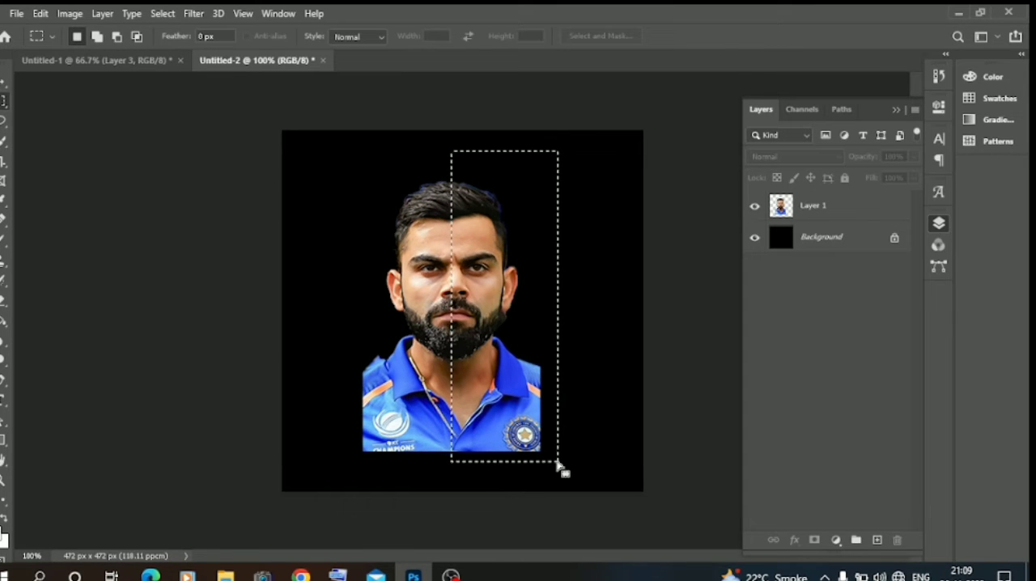
Step: Cut the selected right half of Layer 1 to a new layer and hide that new layer
right_click(479, 283)
left_click(837, 213)
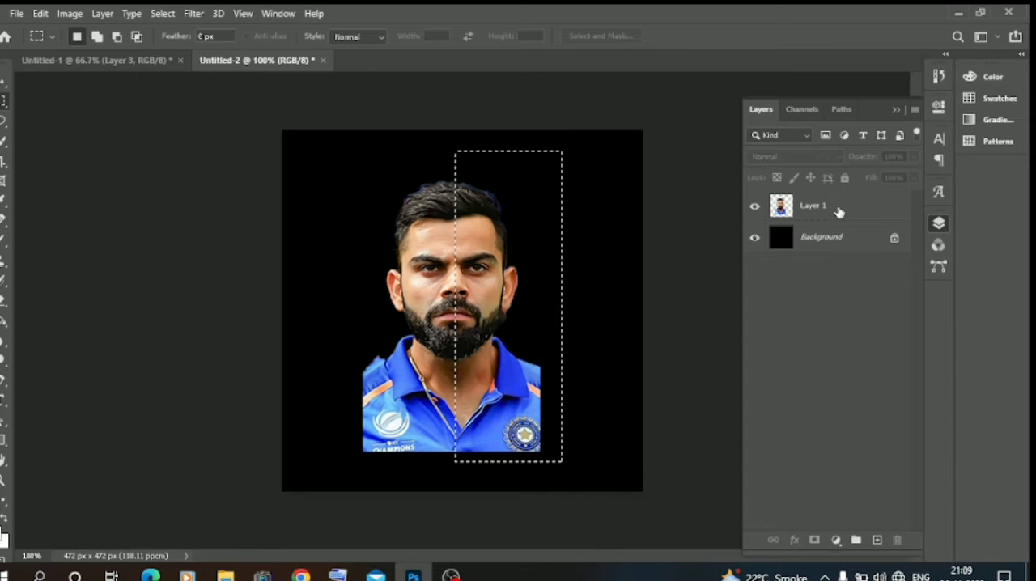
left_click(837, 212)
right_click(517, 236)
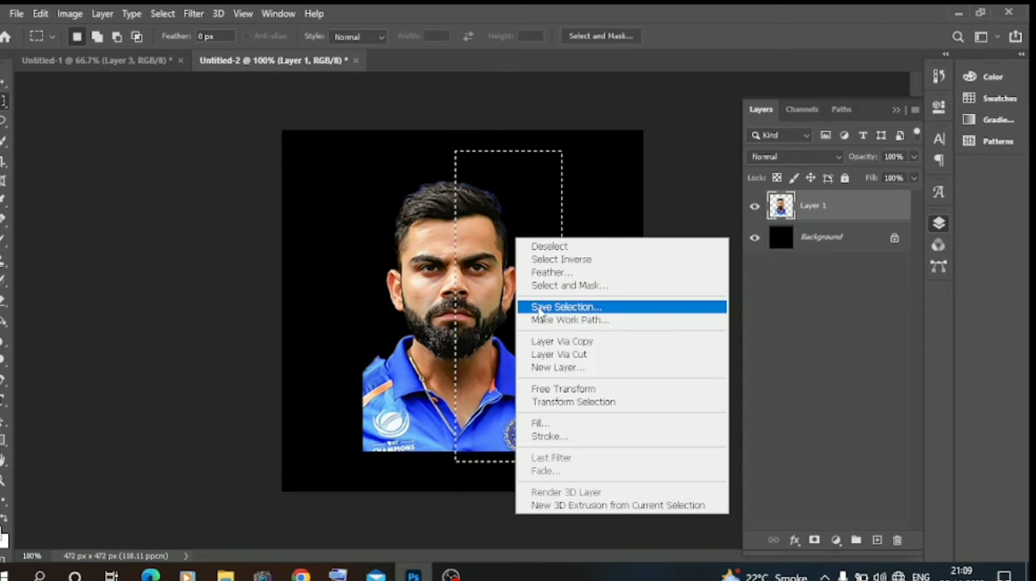
left_click(550, 350)
left_click(755, 208)
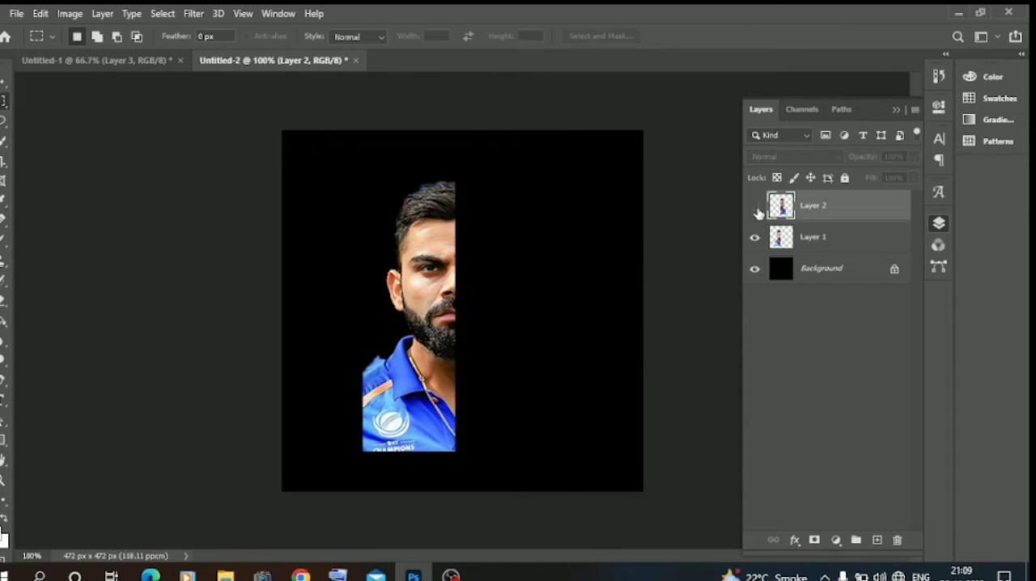
Step: Erase most of the blue jersey from the left half-portrait on Layer 1 with the soft 177 px eraser
left_click(4, 301)
left_click(356, 410)
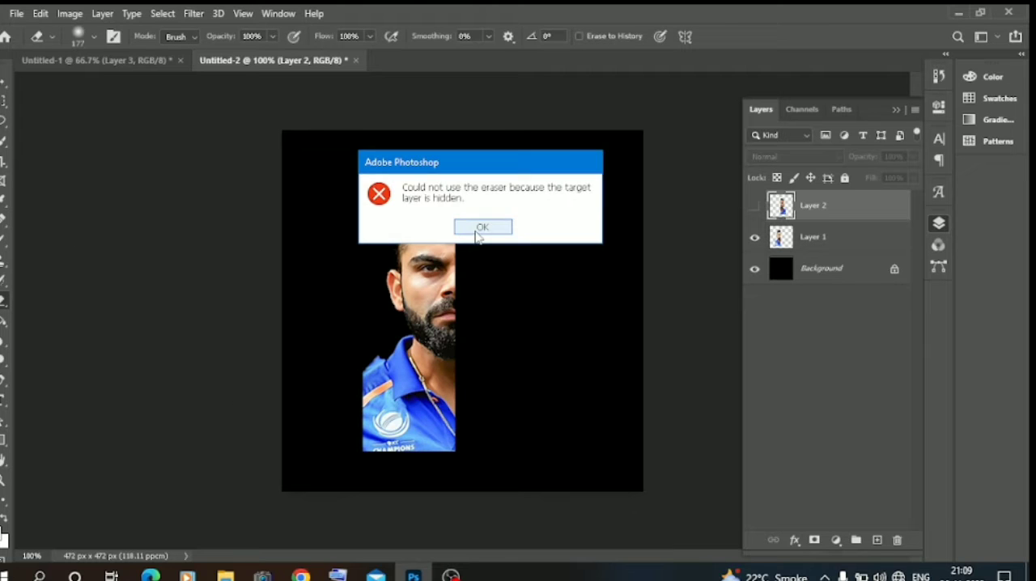
left_click(479, 229)
left_click(809, 238)
mouse_move(326, 382)
left_mouse_down()
mouse_move(347, 387)
mouse_move(349, 378)
mouse_move(423, 451)
mouse_move(439, 451)
mouse_move(249, 386)
left_mouse_up()
Step: Reduce the eraser size to 47 px and erase the remaining collar and chest around the neck on Layer 1
key("ctrl+plus")
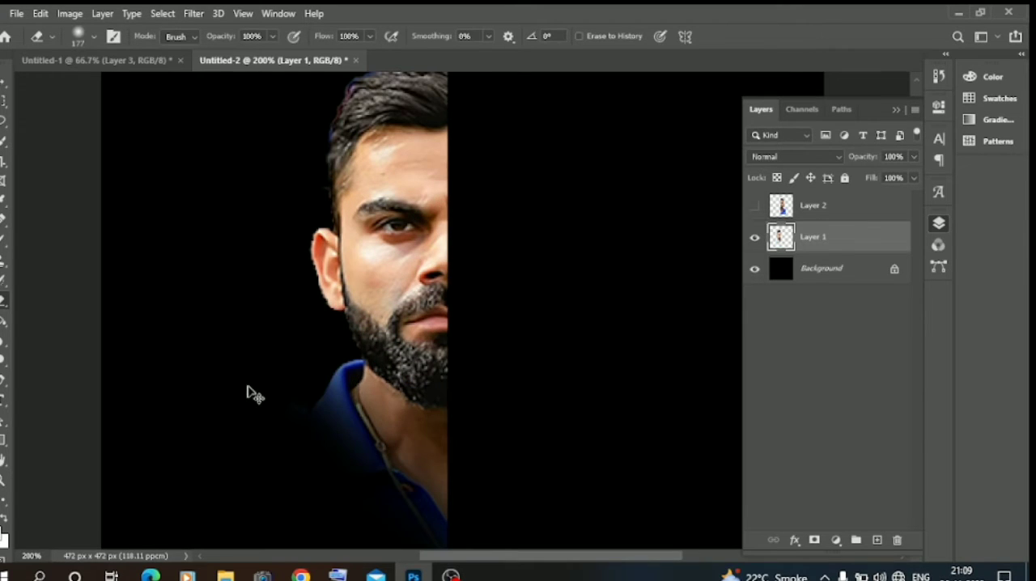
right_click(225, 409)
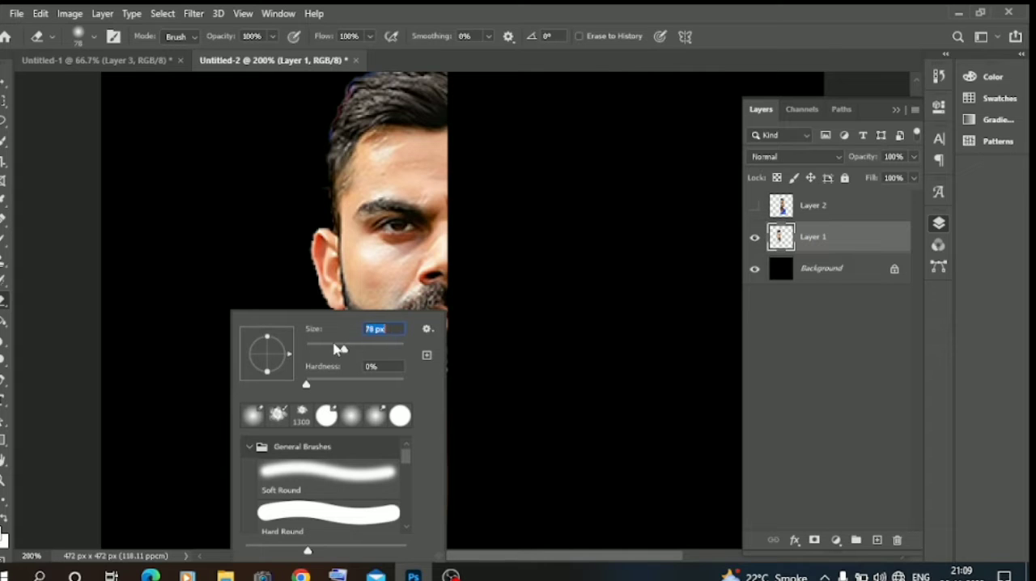
left_click(201, 301)
mouse_move(325, 387)
left_mouse_down()
mouse_move(321, 454)
mouse_move(336, 454)
mouse_move(337, 441)
mouse_move(349, 458)
mouse_move(313, 421)
mouse_move(328, 369)
mouse_move(338, 435)
mouse_move(398, 520)
mouse_move(446, 527)
left_mouse_up()
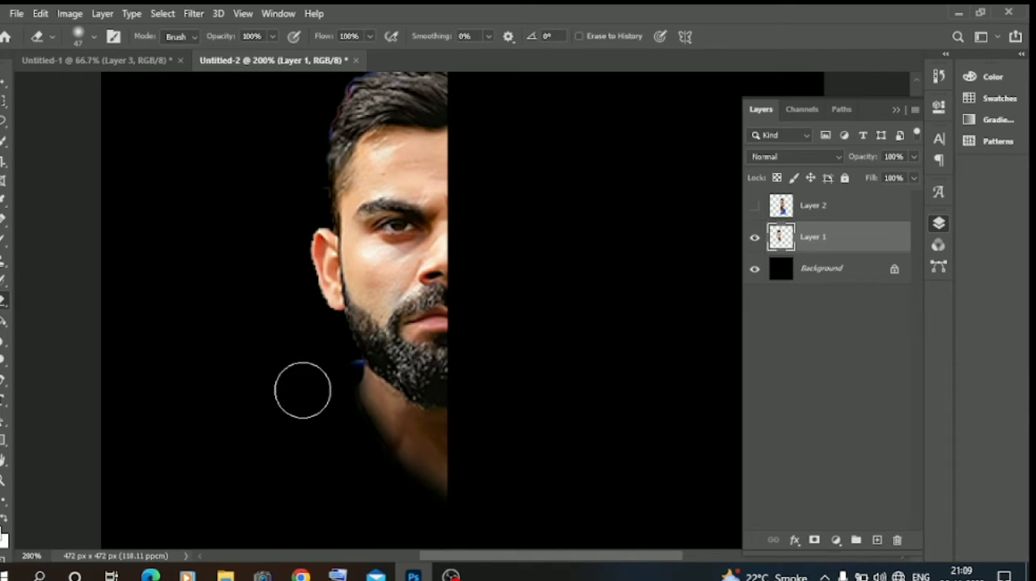
Step: Move the left half-face toward the left side of the black canvas
left_click(4, 82)
left_click(136, 212)
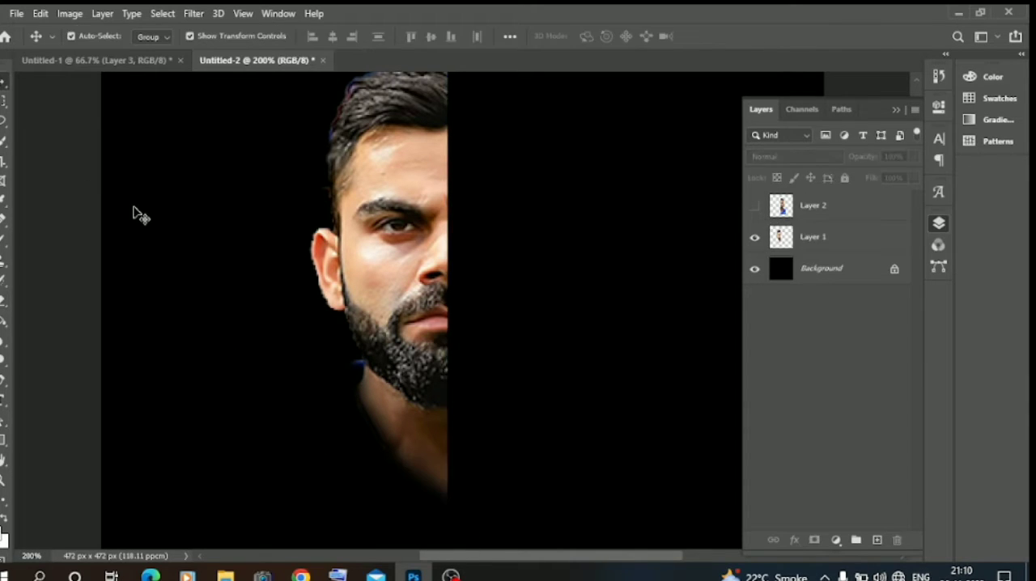
key("ctrl+minus")
key("ctrl+minus")
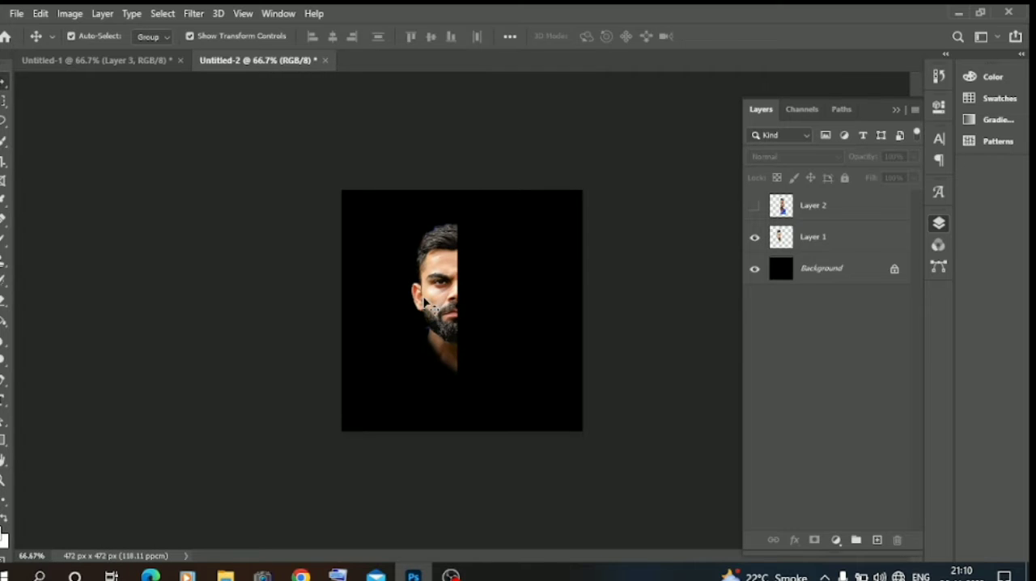
left_click_drag(445, 306, 396, 304)
left_click(238, 259)
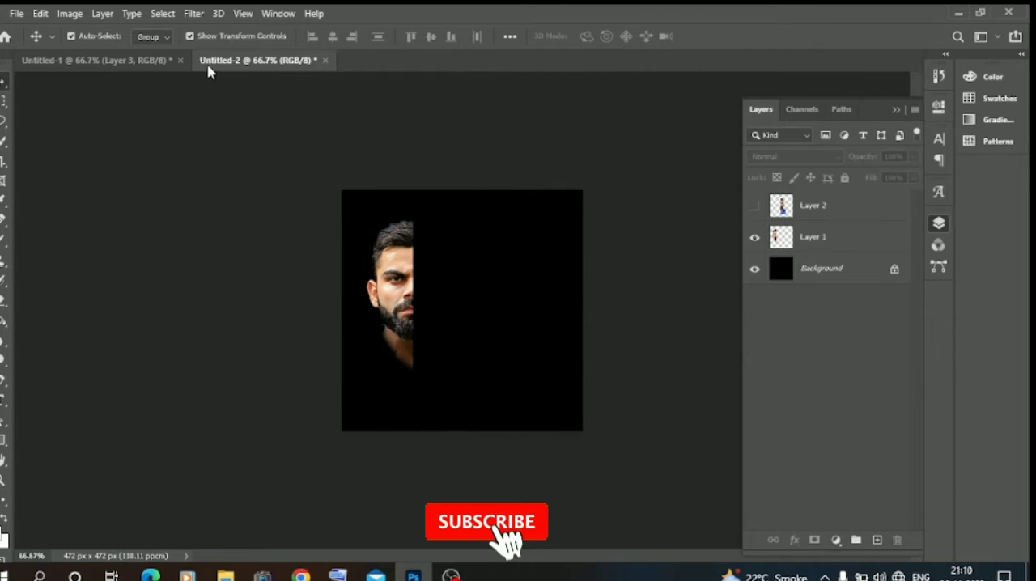
Step: Copy the portrait in the light-blue jersey from Untitled-1 into Untitled-2, placing it beside the half-face
left_click(153, 62)
left_click(525, 338)
left_click_drag(525, 338, 289, 68)
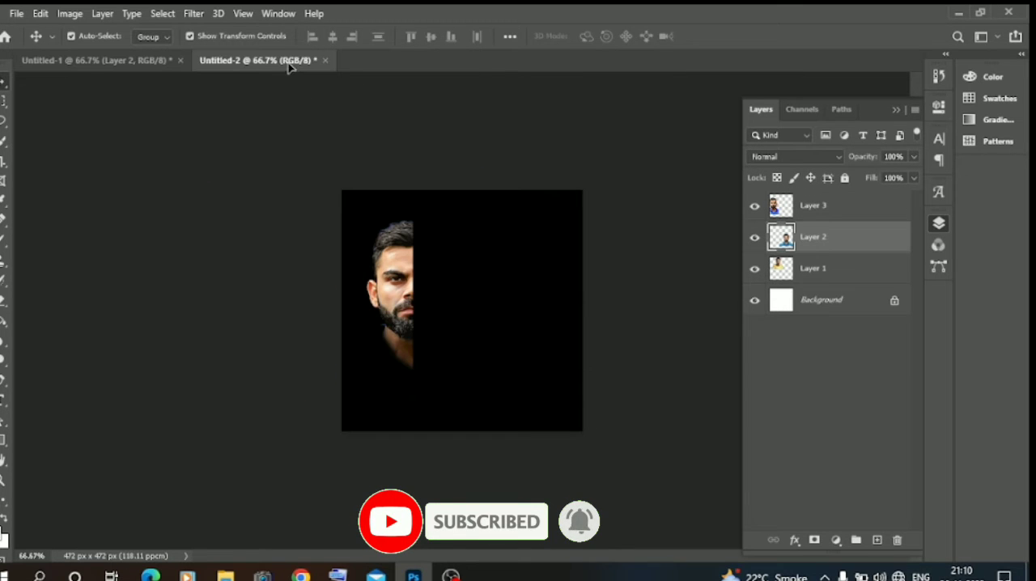
left_click_drag(476, 314, 477, 315)
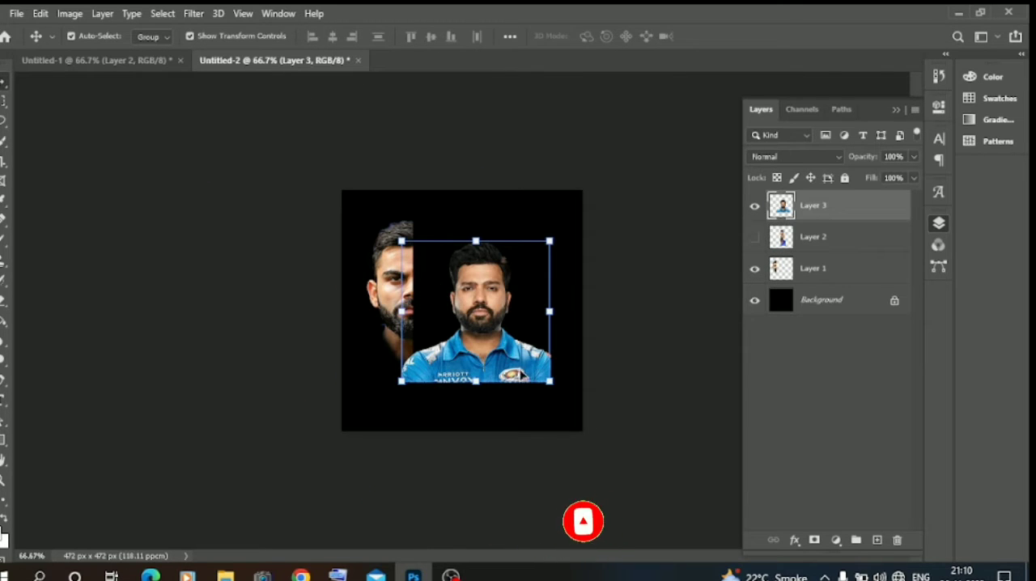
Step: Cut the right half of the light-blue jersey portrait to a new layer and hide its left half
left_click(4, 100)
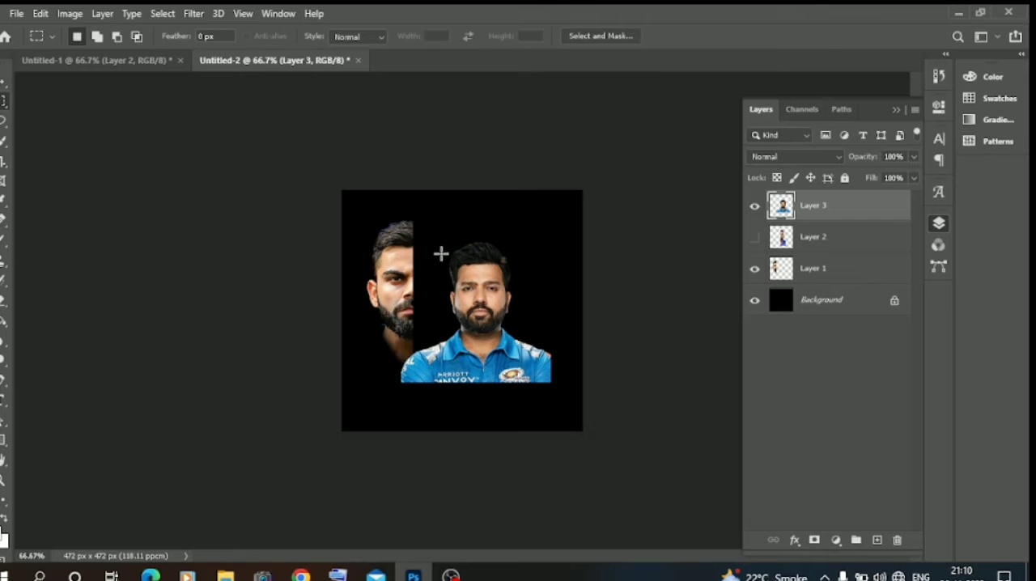
left_click_drag(475, 228, 566, 399)
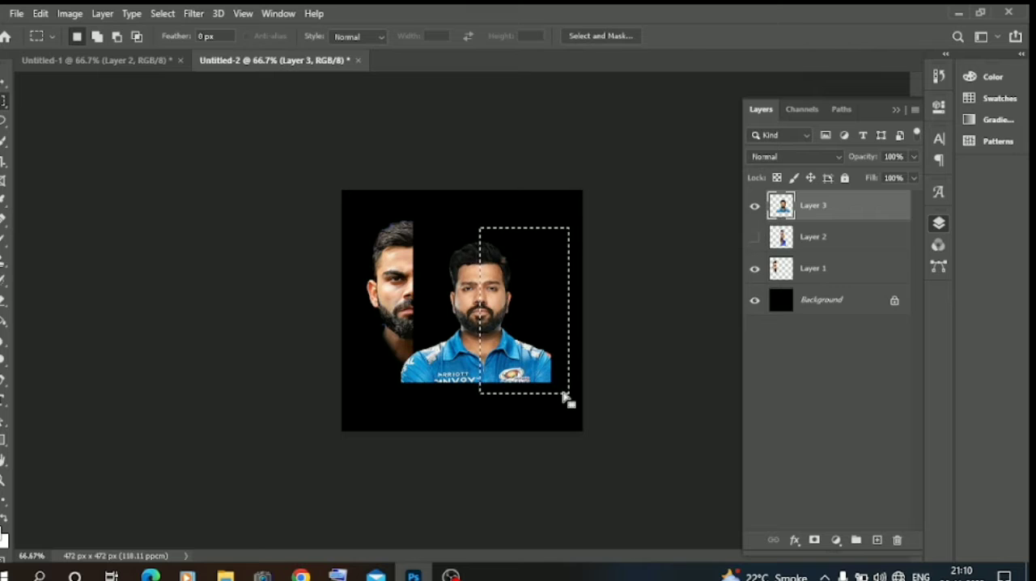
right_click(522, 299)
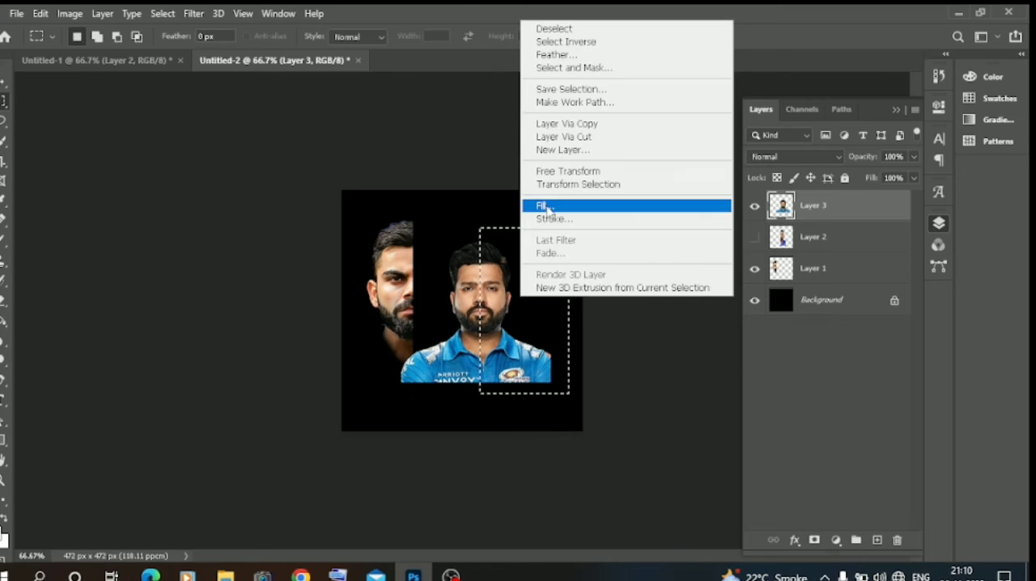
left_click(558, 137)
left_click(755, 238)
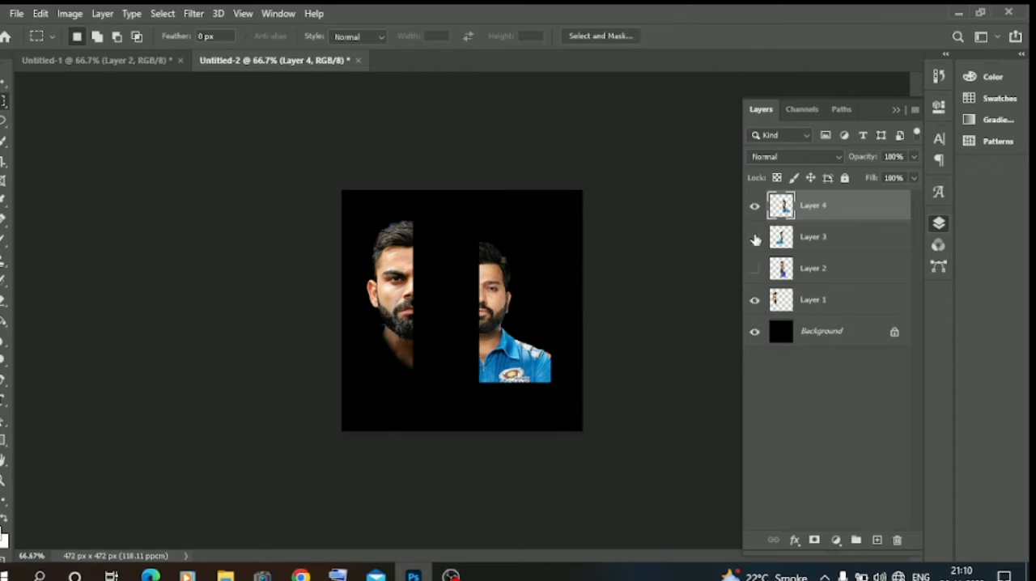
Step: Erase the light-blue jersey below the neck on Layer 4 with the 47 px soft eraser
left_click(3, 301)
key("ctrl+plus")
key("ctrl+plus")
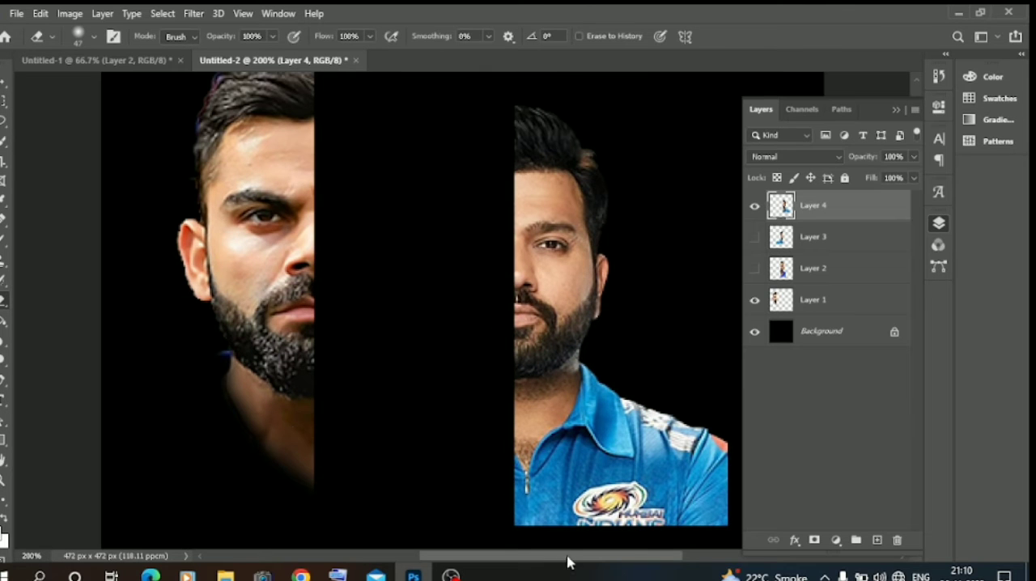
mouse_move(494, 469)
left_mouse_down()
mouse_move(563, 459)
mouse_move(562, 445)
mouse_move(531, 461)
mouse_move(609, 394)
mouse_move(605, 402)
mouse_move(610, 377)
mouse_move(601, 413)
mouse_move(554, 449)
mouse_move(711, 359)
mouse_move(519, 524)
mouse_move(518, 499)
left_mouse_up()
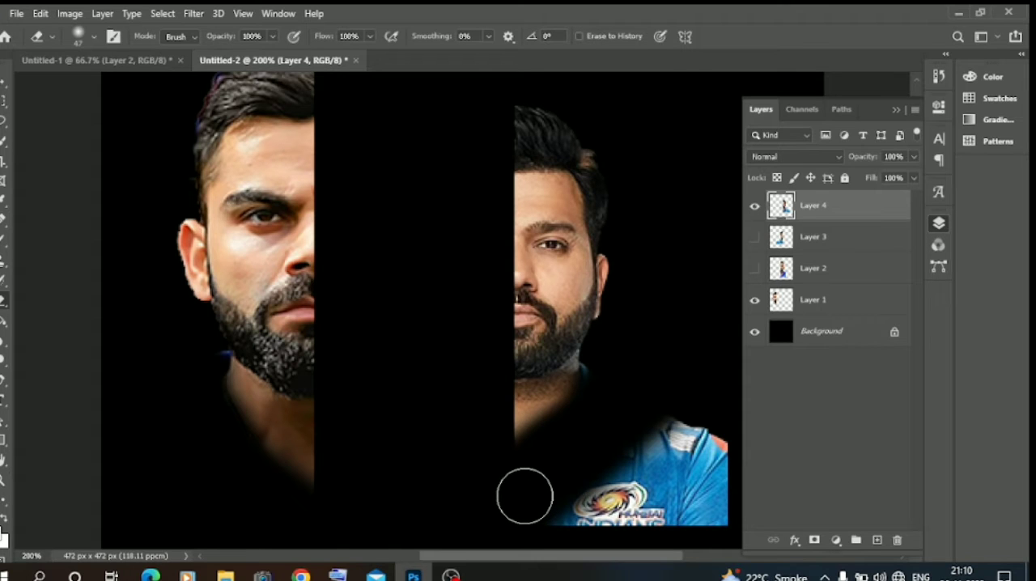
key("ctrl+minus")
key("ctrl+minus")
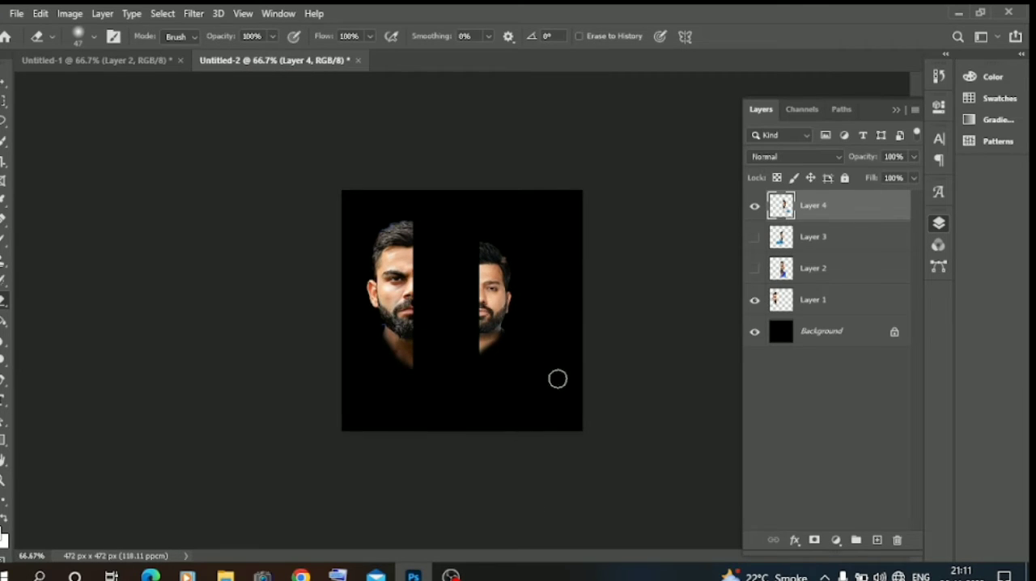
Step: Scale the right half-face to 161.43% and shift it toward the right side of the canvas
key("v")
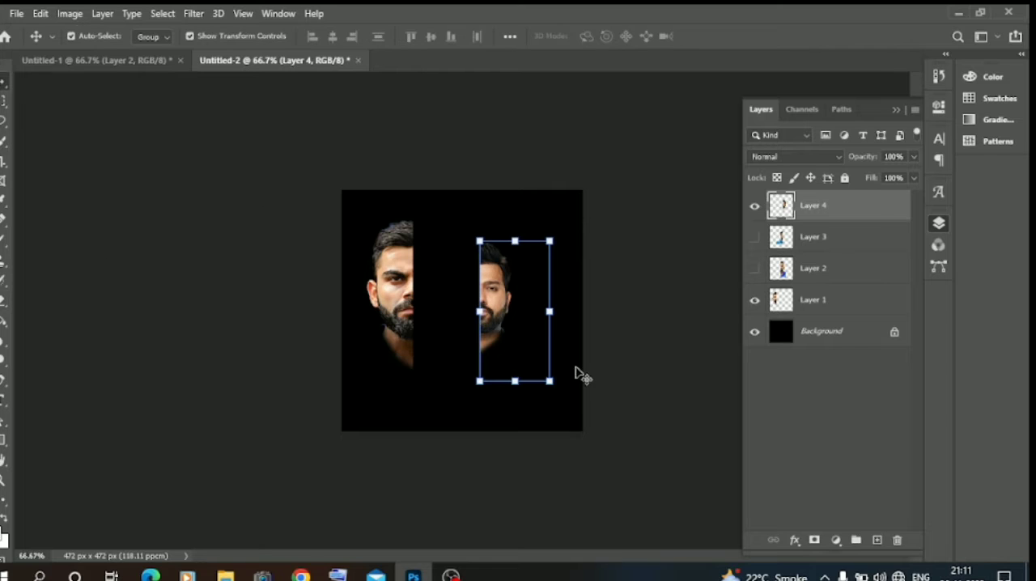
left_click_drag(551, 380, 616, 458)
left_click_drag(523, 405, 548, 369)
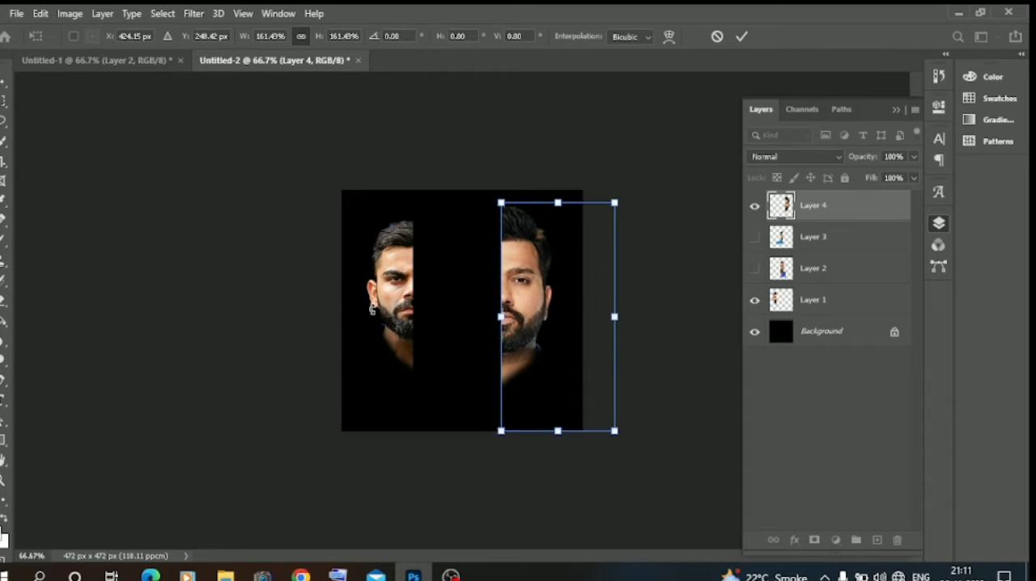
key("Return")
Step: Scale the left half-face to 138.26% and align the top of its hair with the right half-face
left_click(380, 300)
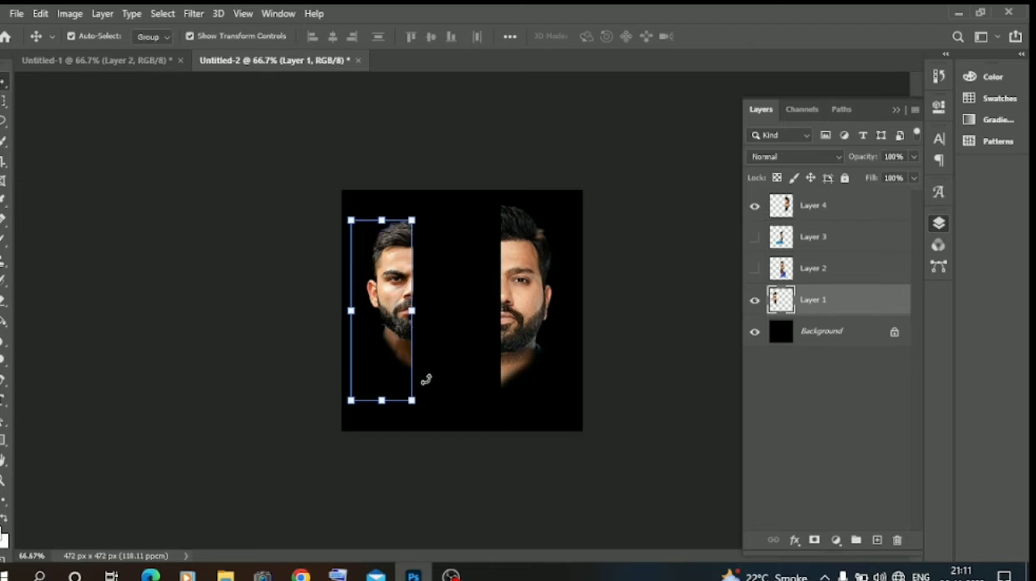
left_click_drag(412, 402, 380, 389)
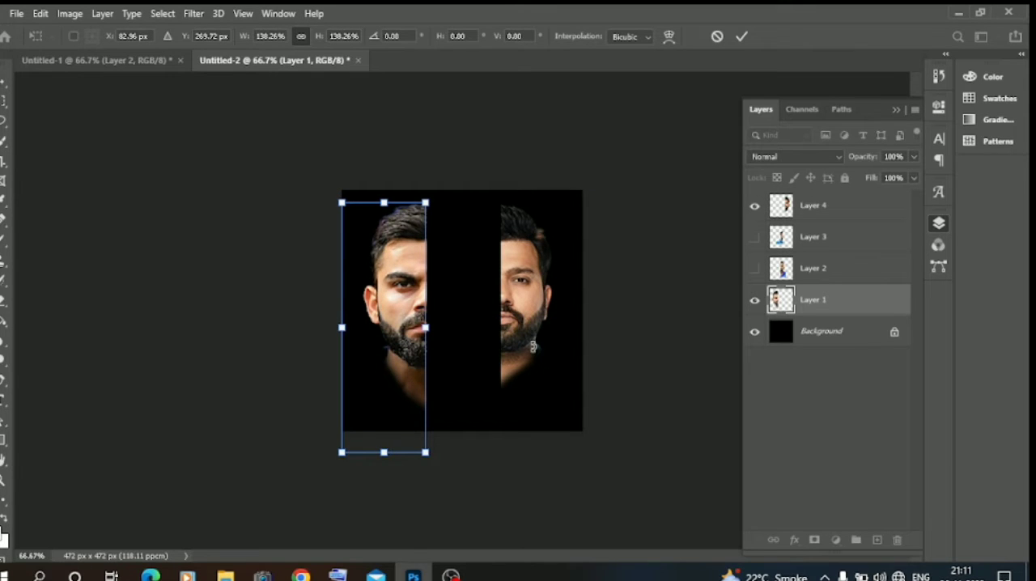
key("Return")
Step: Scale the right half-face on Layer 4 to 112.87% to match the size of the left half-face
left_click(518, 280)
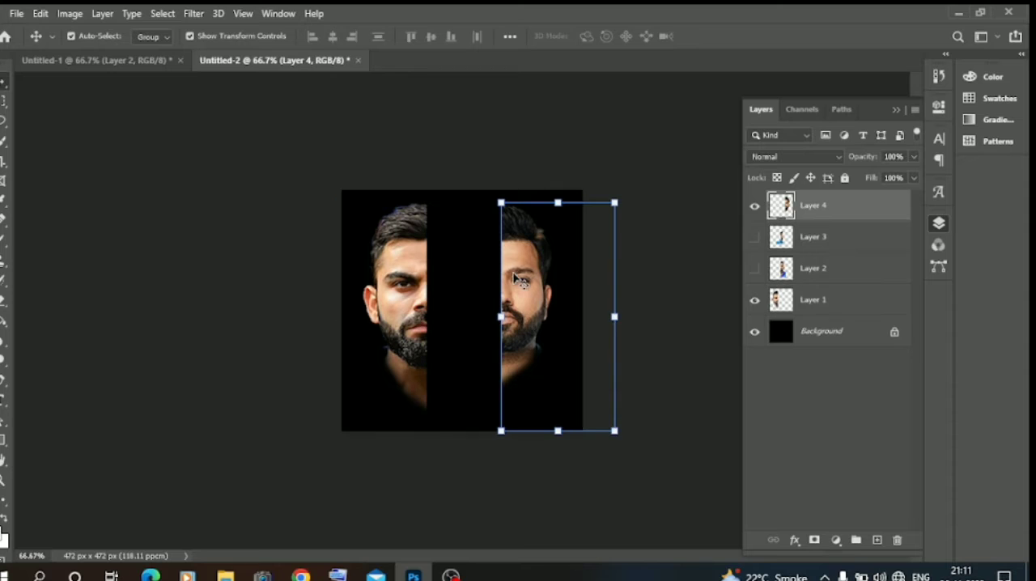
left_click_drag(623, 435, 639, 457)
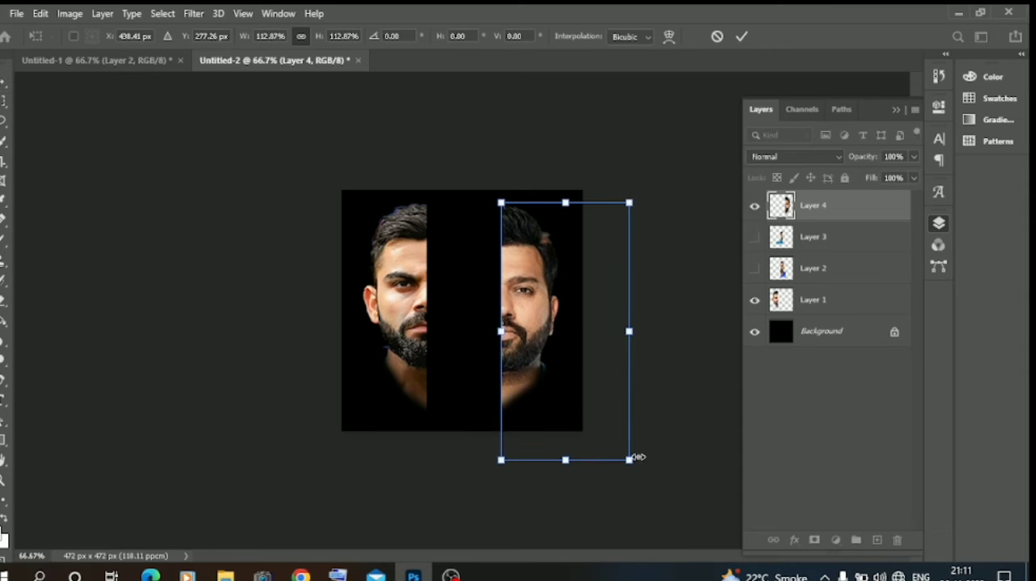
key("Return")
left_click(110, 294)
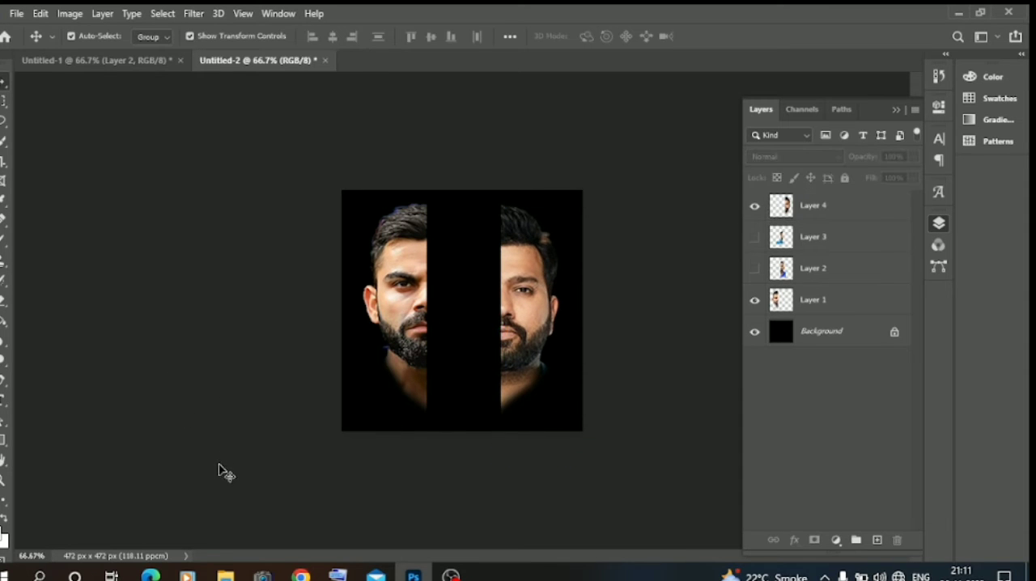
Step: Copy the portrait in the yellow jersey from Untitled-1 into Untitled-2, between the two half-faces
left_click(145, 61)
left_click(436, 228)
left_click_drag(435, 228, 350, 101)
left_click_drag(473, 312, 474, 309)
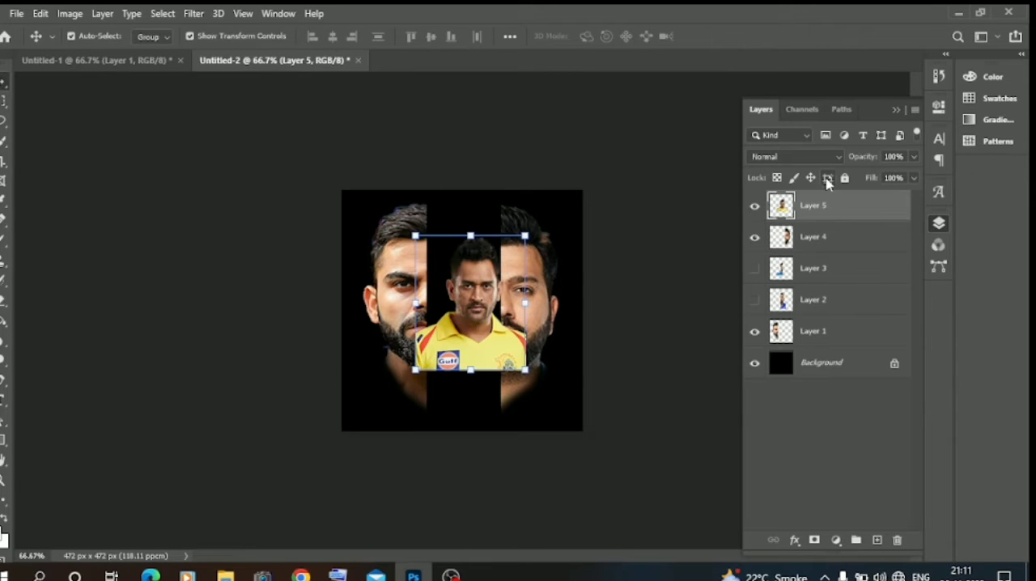
Step: Move the yellow jersey portrait's layer below Layer 1, scale it to 208.70%, and centre its face between the half-faces
left_click_drag(801, 206, 816, 344)
left_click_drag(525, 372, 625, 492)
left_click_drag(567, 416, 503, 374)
mouse_move(557, 445)
left_mouse_down()
mouse_move(580, 470)
mouse_move(544, 443)
left_mouse_up()
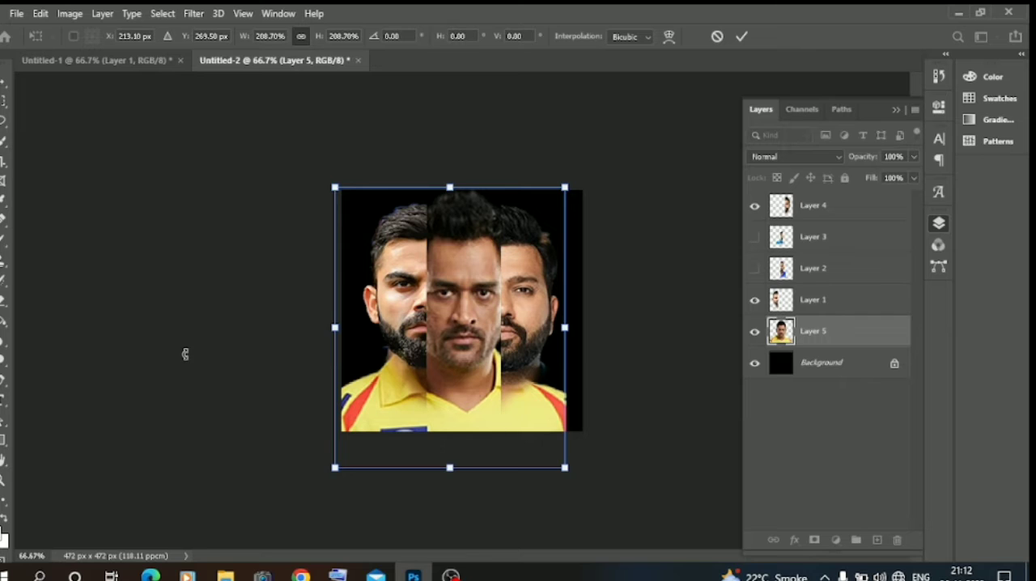
key("Return")
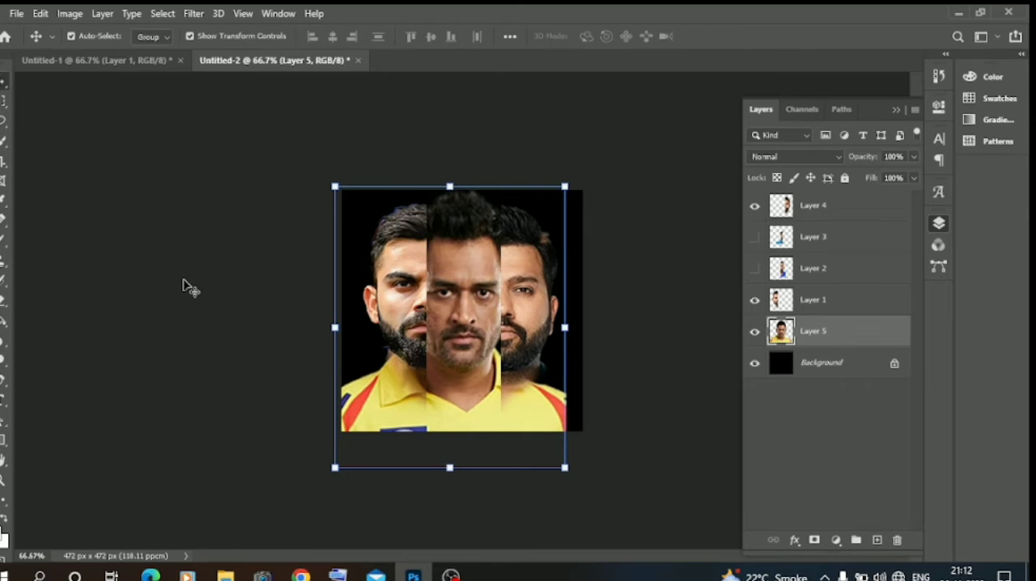
Step: Enlarge the left half-face slightly and shift it left so its cut edge meets the middle face
left_click(379, 299)
left_click_drag(425, 454, 434, 478)
left_click_drag(401, 413, 395, 413)
key("Return")
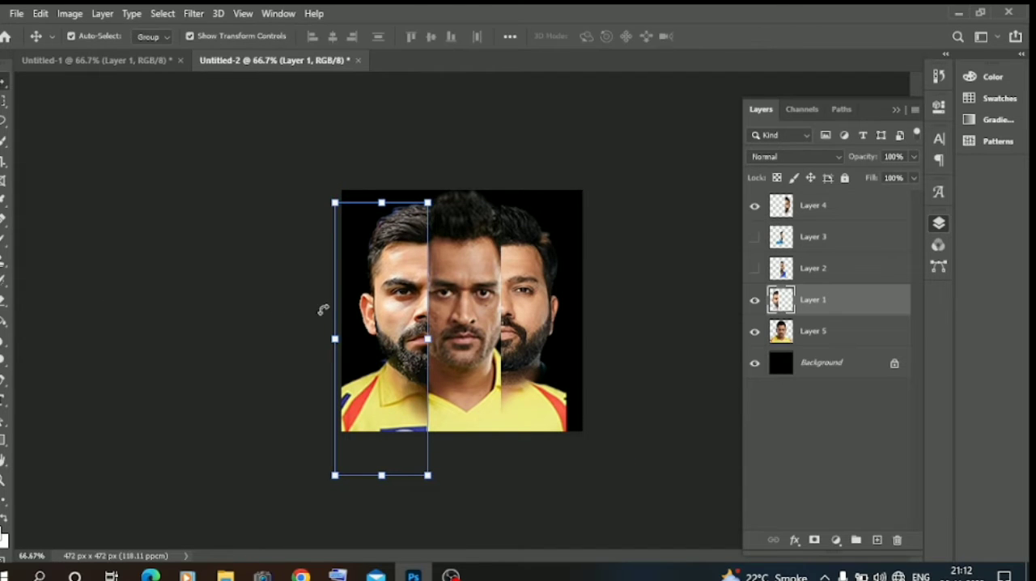
Step: Scale the right half-face to 110.80%, fit its cut edge against the middle face, and select the middle portrait
left_click(550, 337)
left_click_drag(630, 461, 645, 486)
left_click_drag(566, 415, 565, 411)
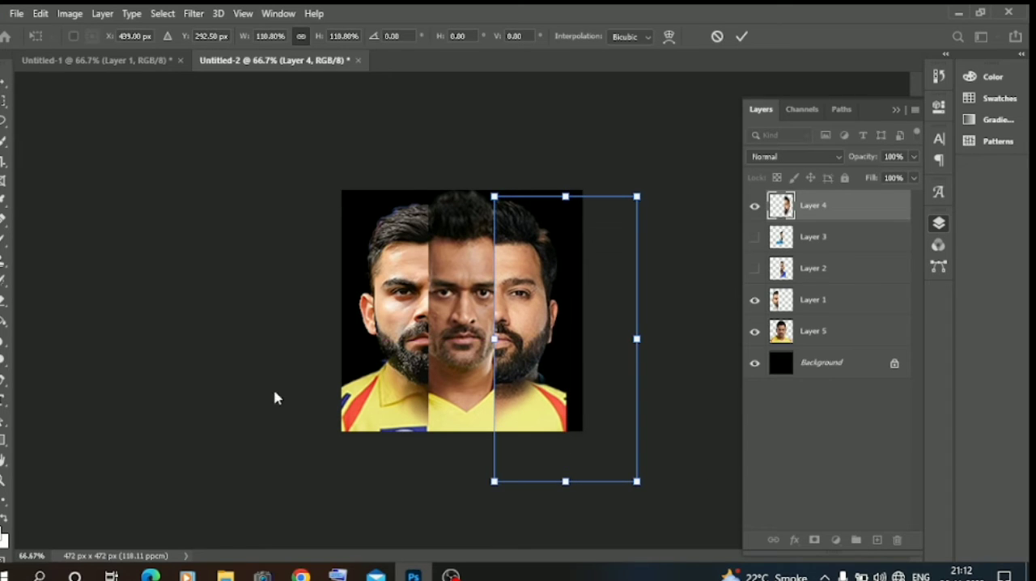
key("Return")
left_click(455, 388)
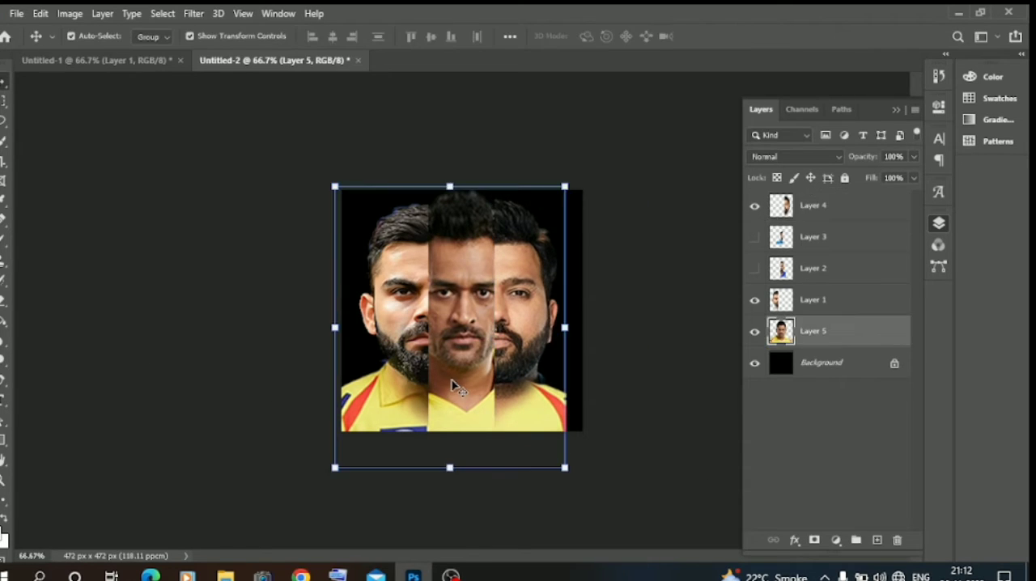
Step: Nudge the middle portrait slightly to the right between the two half-faces
key("Right")
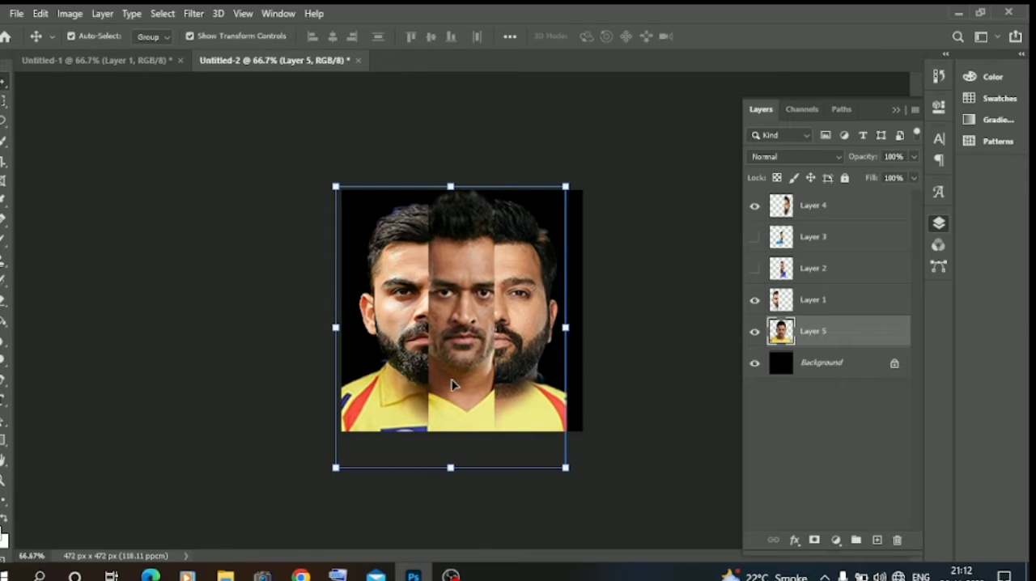
left_click(163, 320)
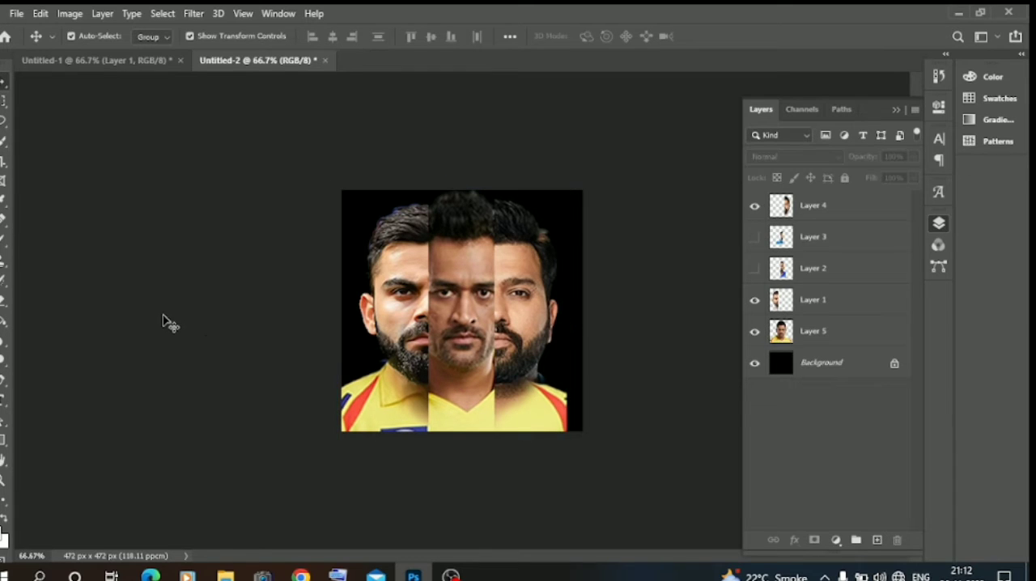
left_click(455, 380)
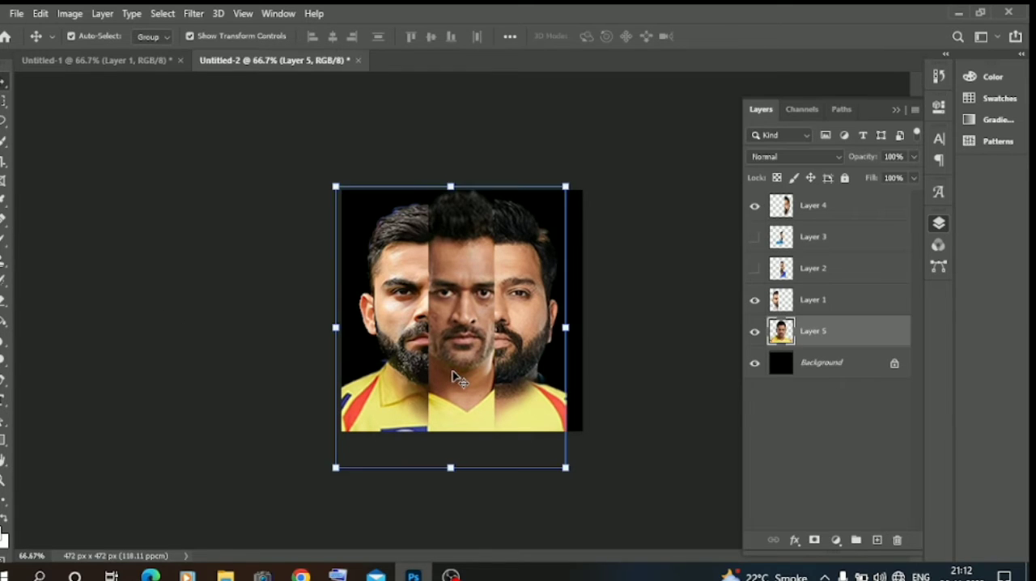
Step: Erase the yellow jerseys below all three faces with a soft Eraser sized 114 px
left_click(3, 299)
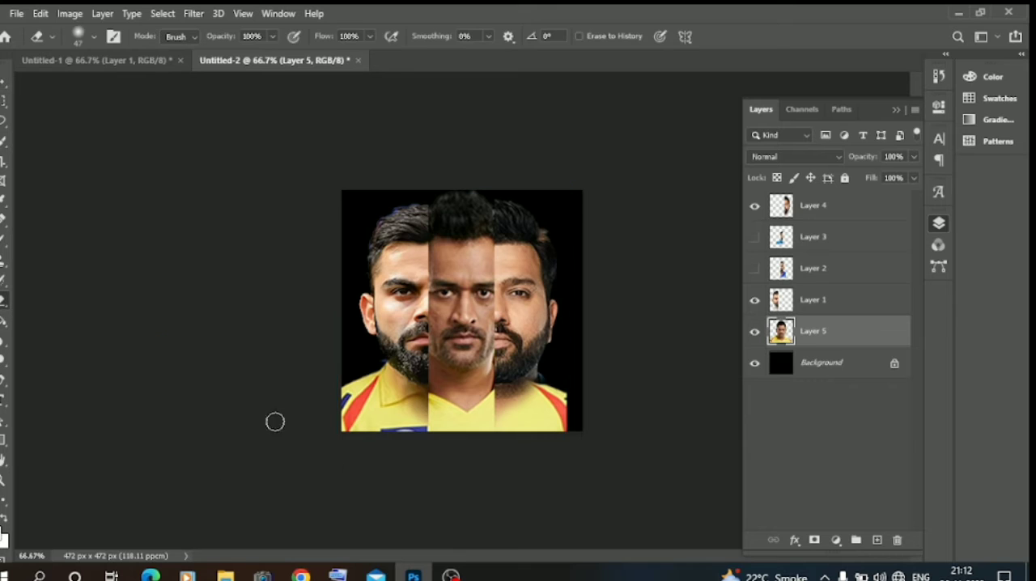
right_click(330, 386)
right_click(376, 360)
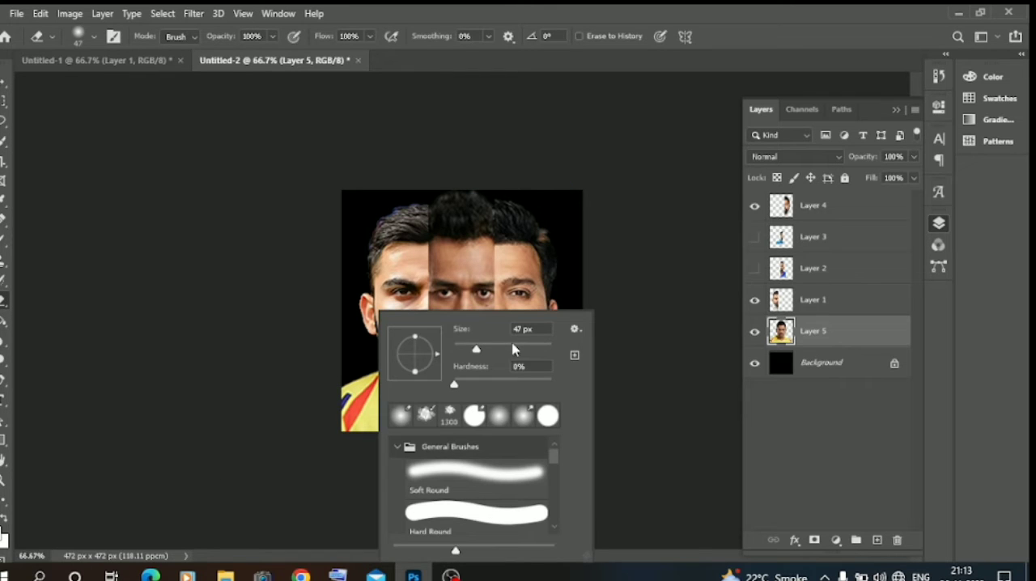
mouse_move(348, 354)
left_mouse_down()
mouse_move(373, 411)
mouse_move(353, 407)
mouse_move(350, 427)
mouse_move(355, 358)
mouse_move(435, 427)
mouse_move(422, 420)
mouse_move(509, 452)
mouse_move(487, 421)
mouse_move(592, 389)
mouse_move(500, 453)
mouse_move(567, 419)
mouse_move(458, 447)
mouse_move(484, 428)
mouse_move(432, 429)
mouse_move(430, 420)
mouse_move(465, 427)
mouse_move(511, 409)
mouse_move(380, 421)
left_mouse_up()
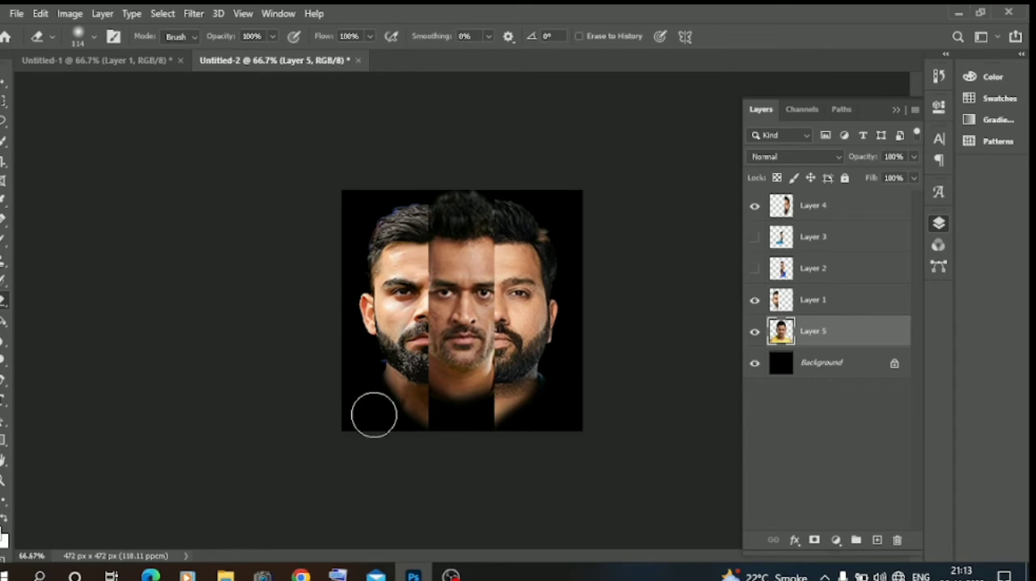
Step: Erase the remaining lower necks on Layer 1, Layer 4 and Layer 5 so they fade softly into the black background
left_click(823, 300)
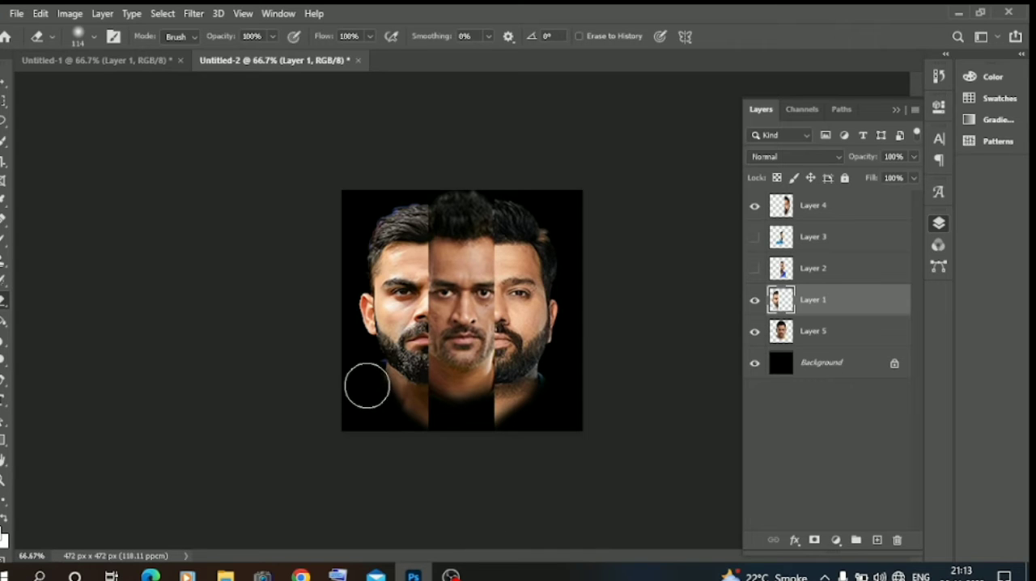
key("ctrl+plus")
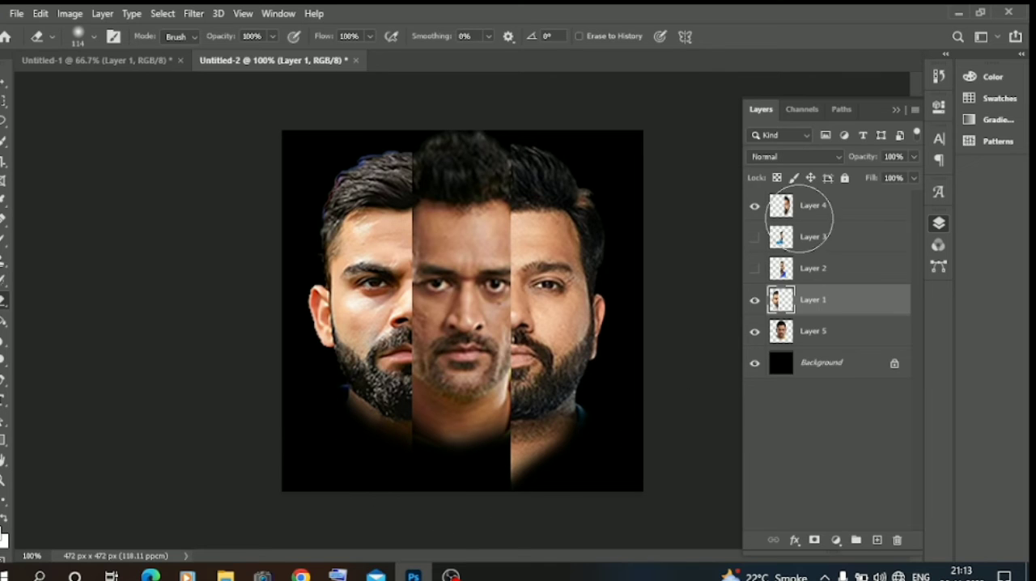
left_click(810, 209)
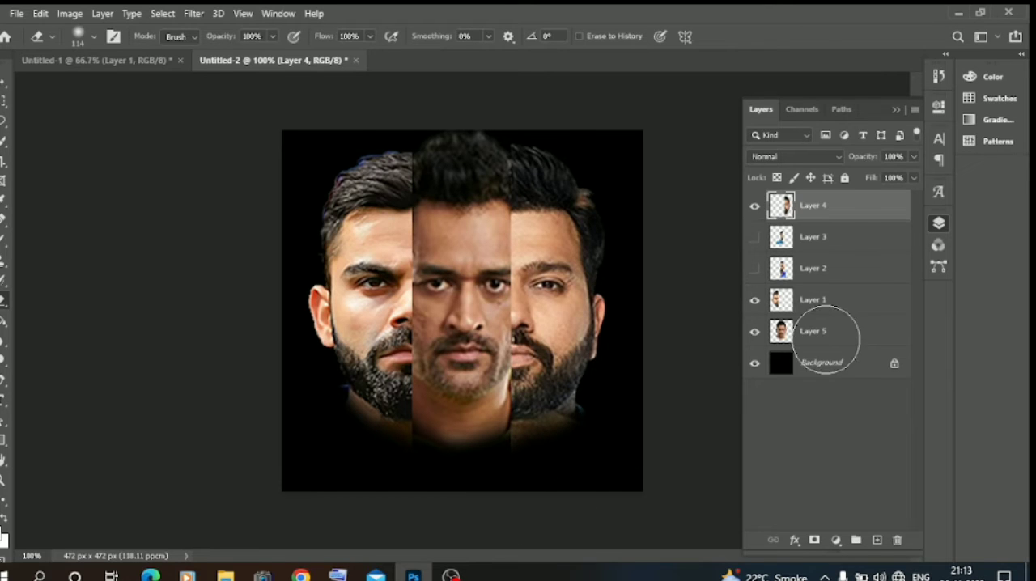
left_click(840, 333)
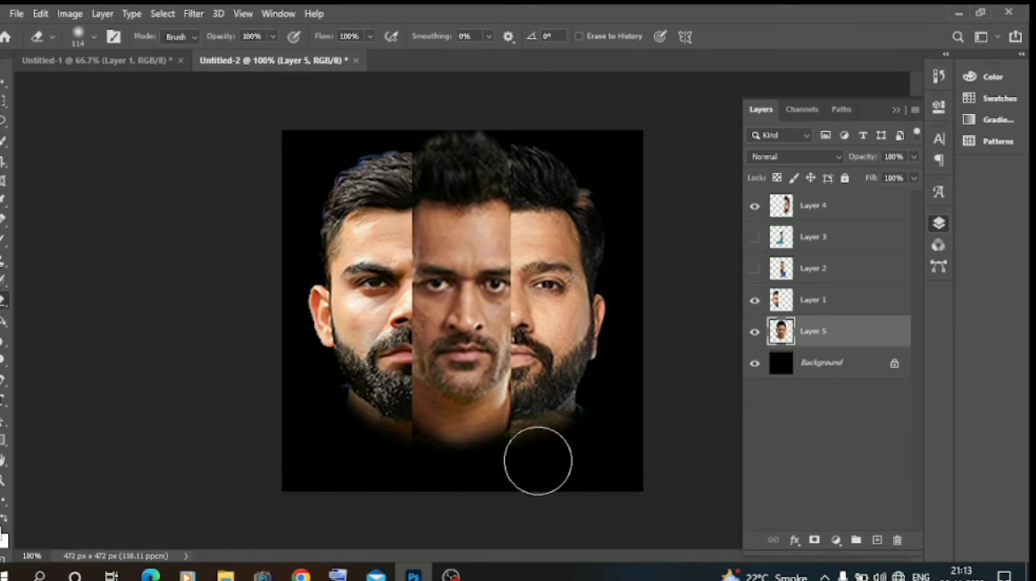
mouse_move(520, 470)
left_mouse_down()
mouse_move(437, 481)
mouse_move(401, 455)
left_mouse_up()
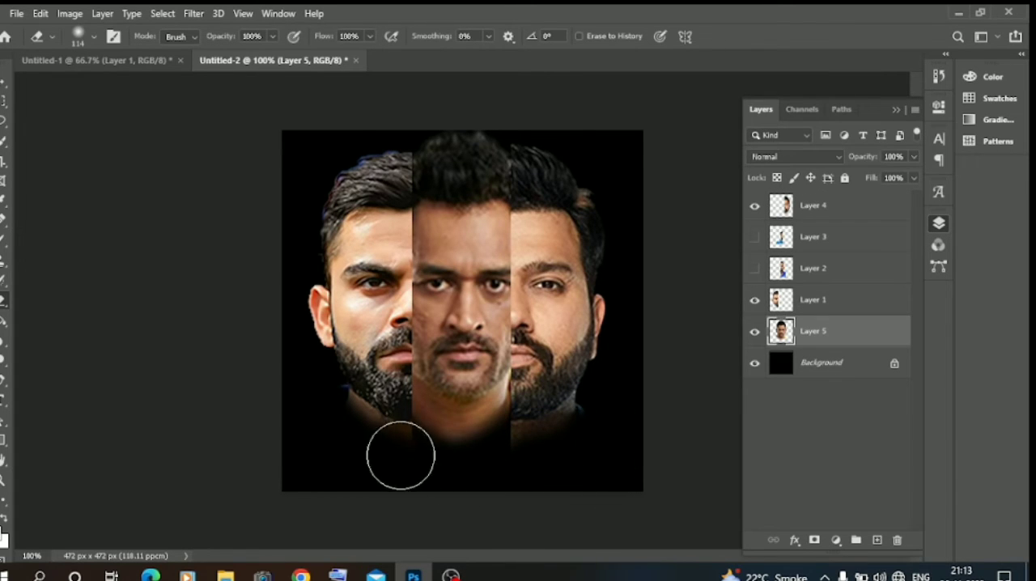
left_click(5, 81)
left_click(126, 221)
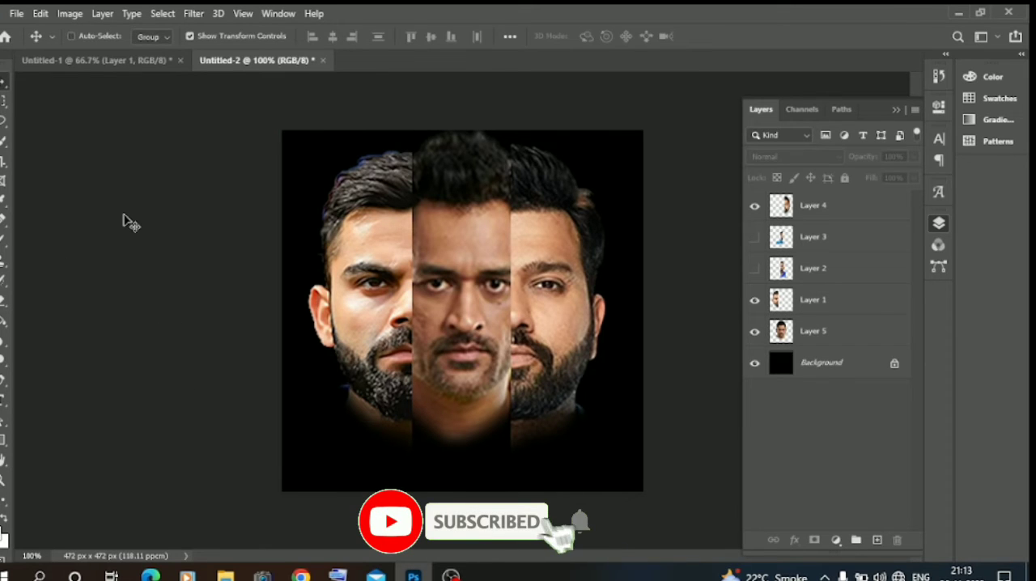
Step: Shift the right and left half-faces slightly to refine how their cut edges meet the middle face
key("ctrl+minus")
left_click(479, 321)
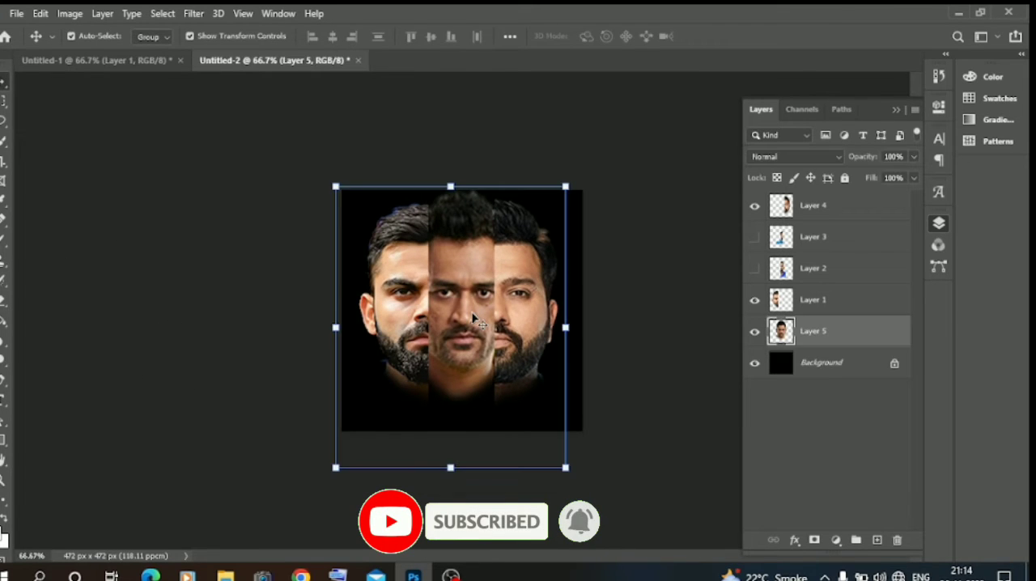
left_click(526, 331)
left_click_drag(524, 324, 529, 326)
left_click_drag(379, 325, 380, 322)
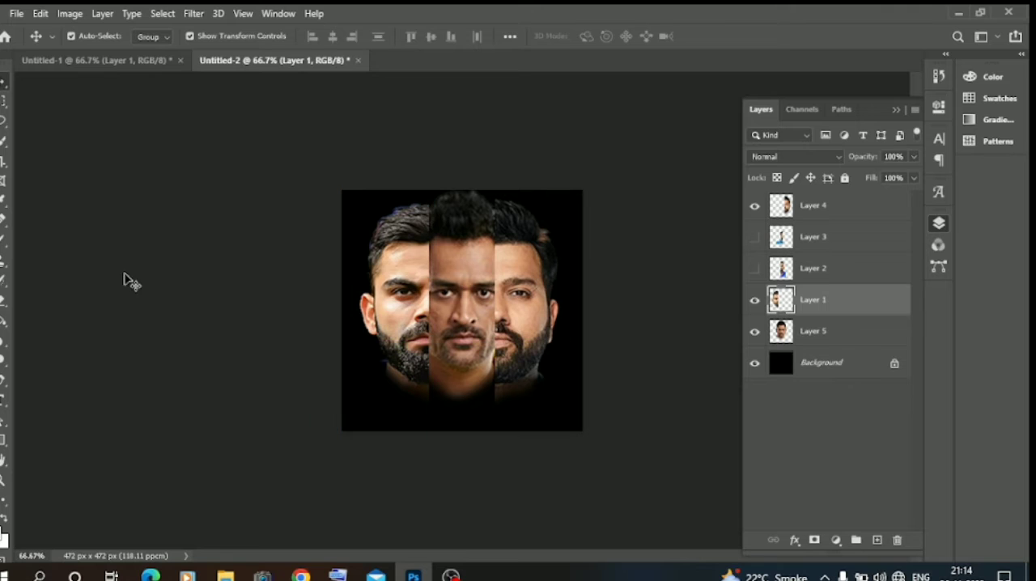
left_click(122, 280)
Step: Add a Black & White adjustment layer above Layer 4, set Yellows to 54, and lower Reds to darken the skin tones
left_click(519, 310)
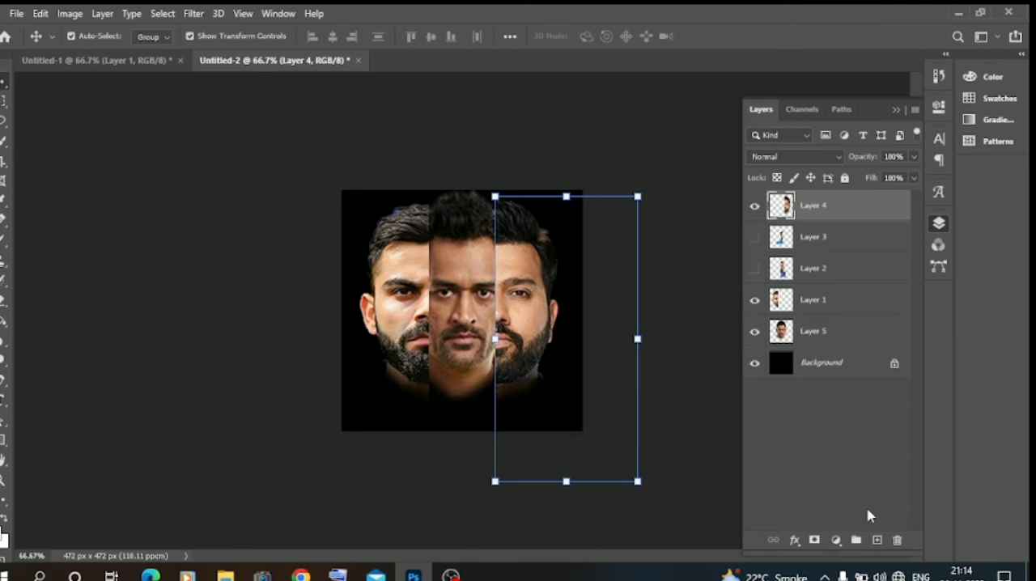
left_click(837, 541)
left_click(866, 420)
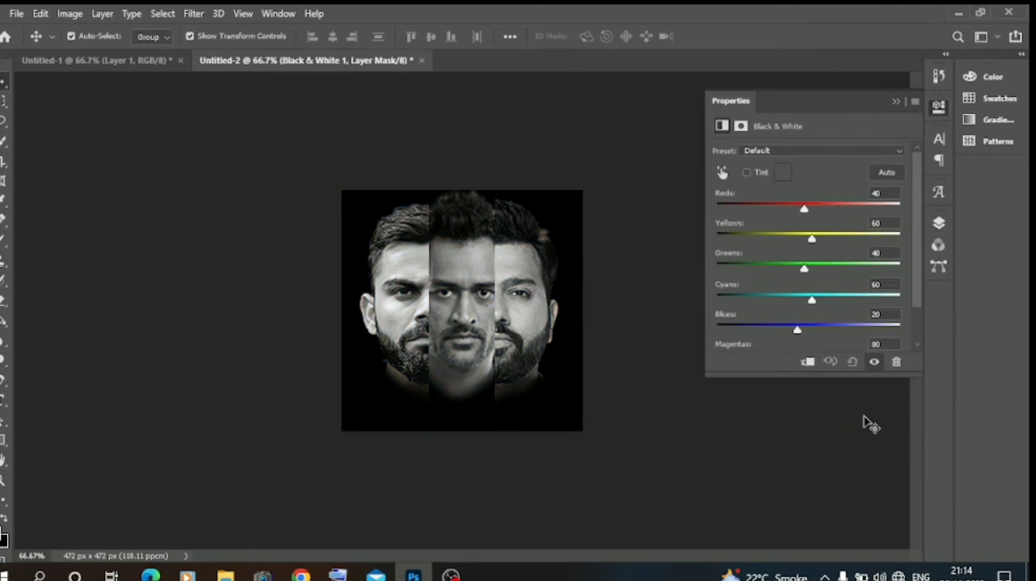
left_click_drag(792, 208, 784, 210)
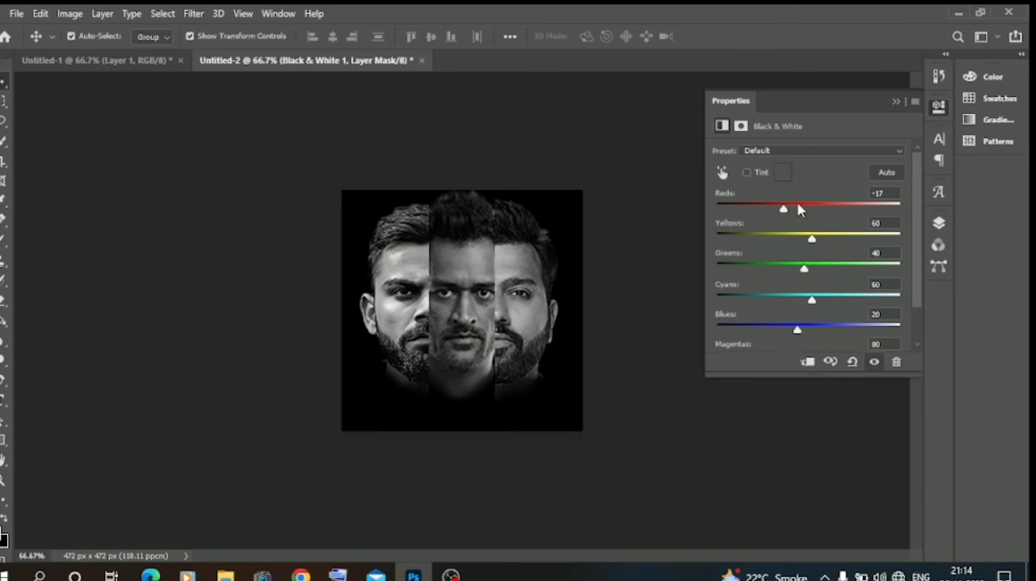
left_click(798, 209)
left_click(799, 238)
left_click_drag(799, 239, 811, 239)
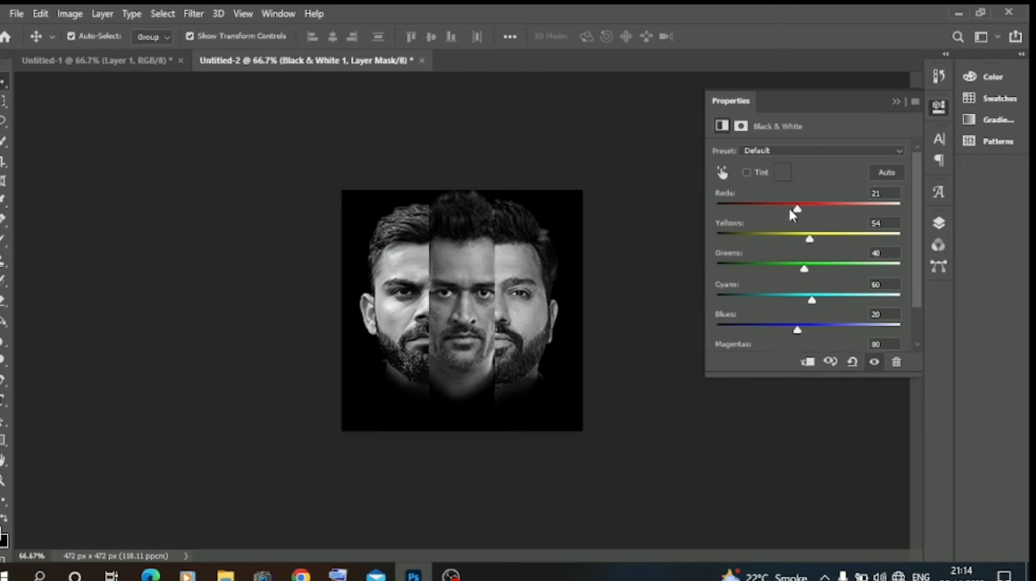
left_click(790, 211)
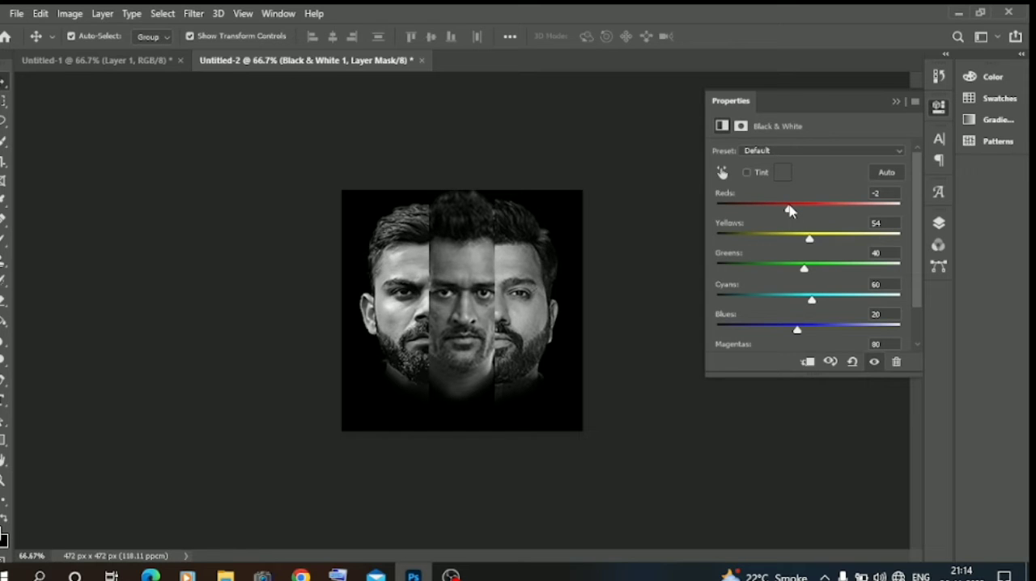
left_click_drag(790, 211, 793, 211)
left_click(896, 102)
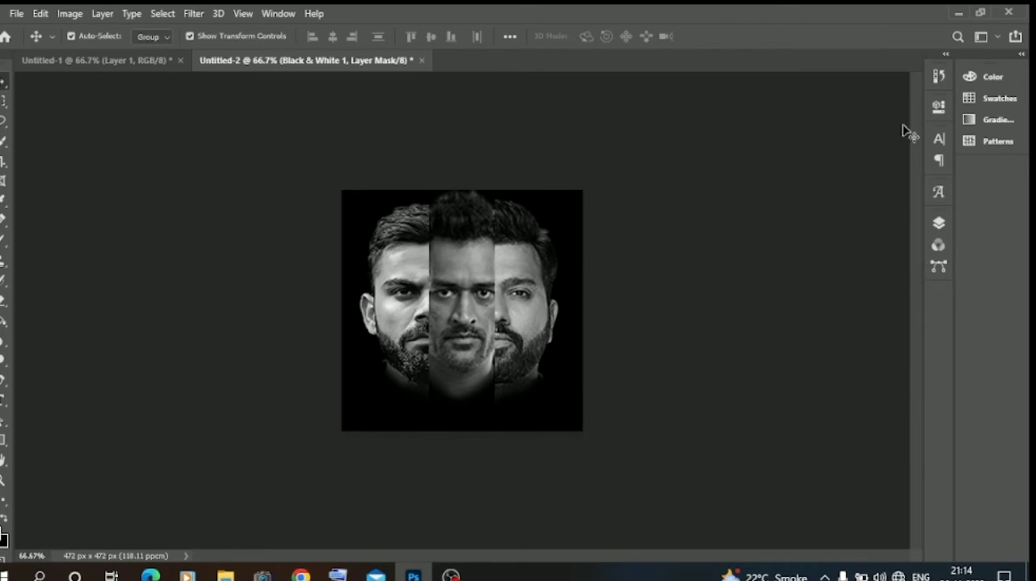
Step: Add a new empty layer above the Black & White adjustment
left_click(938, 227)
left_click(876, 540)
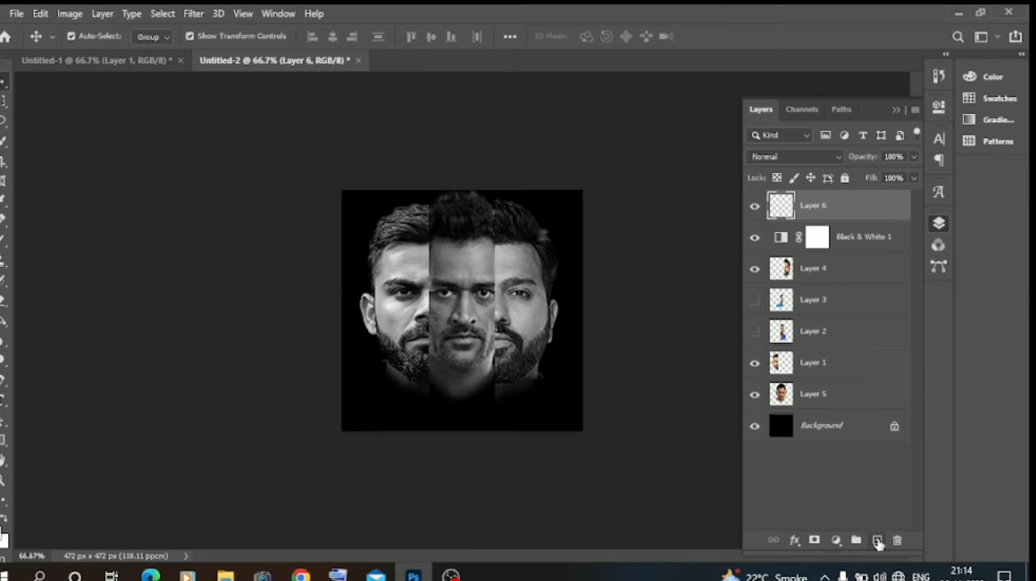
Step: Try to paint black over the necks and lower beards on the new layer with the splatter brush at size 100
left_click(4, 239)
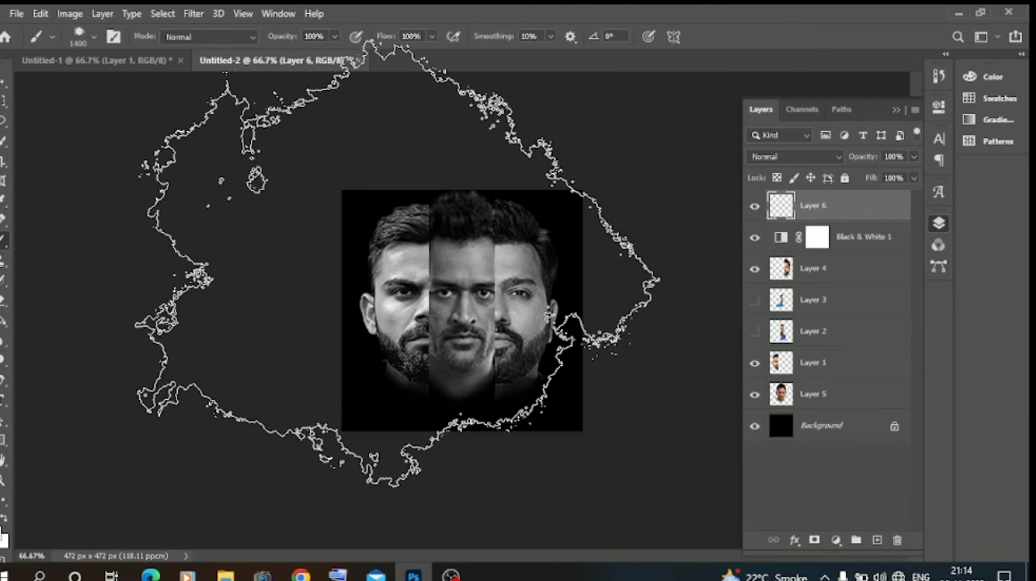
key("bracketleft")
key("bracketleft")
key("bracketleft")
key("bracketleft")
key("bracketleft")
key("bracketleft")
key("bracketleft")
key("bracketleft")
key("bracketleft")
key("bracketleft")
key("bracketleft")
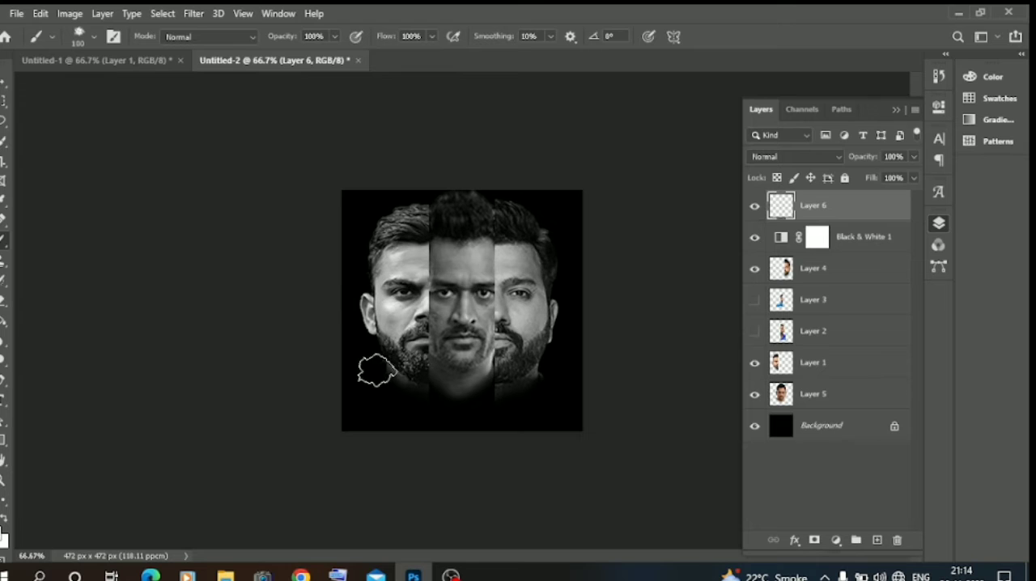
mouse_move(446, 400)
left_mouse_down()
mouse_move(497, 407)
mouse_move(532, 397)
mouse_move(554, 375)
left_mouse_up()
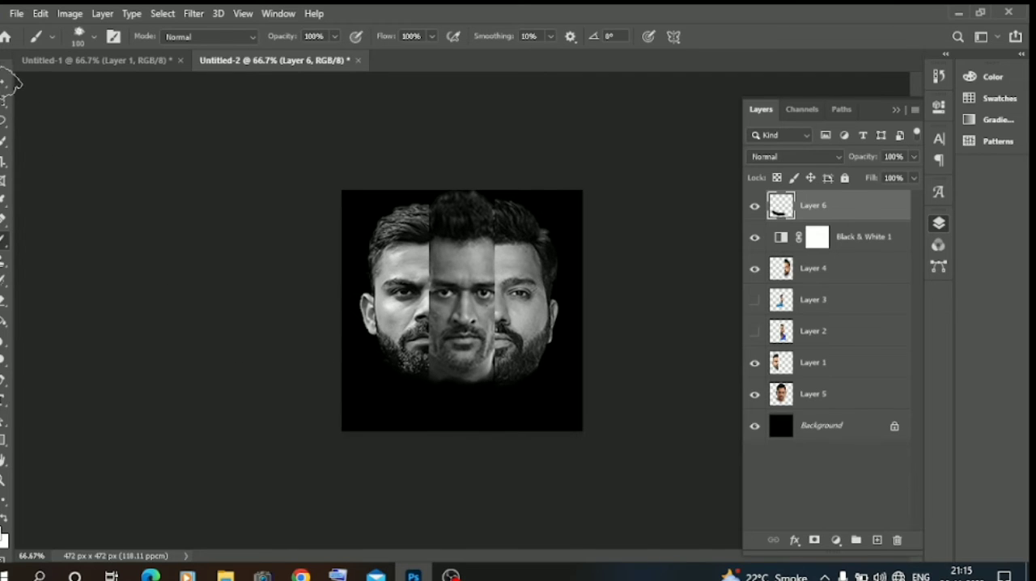
left_click(4, 84)
left_click(174, 308)
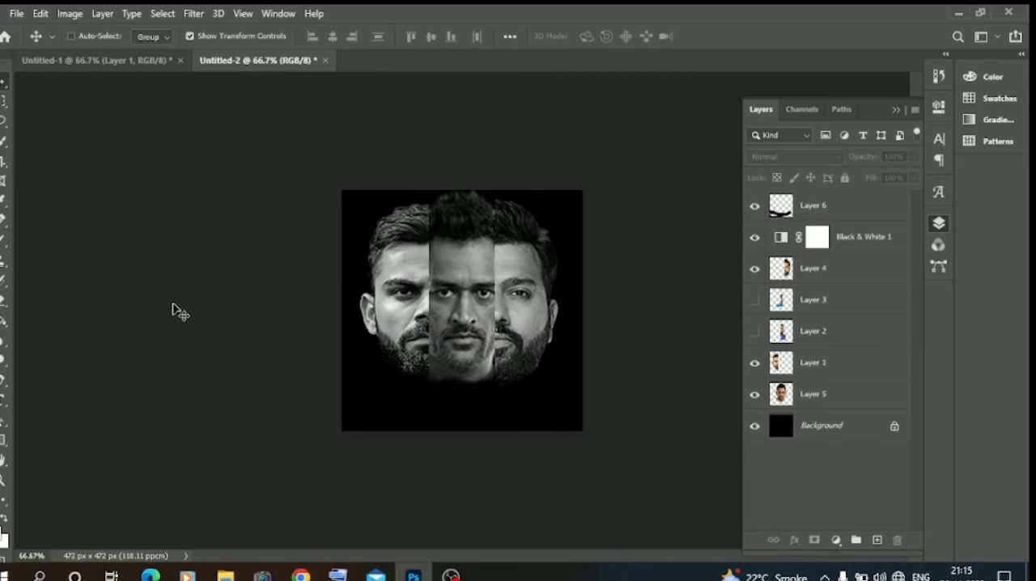
key("ctrl+z")
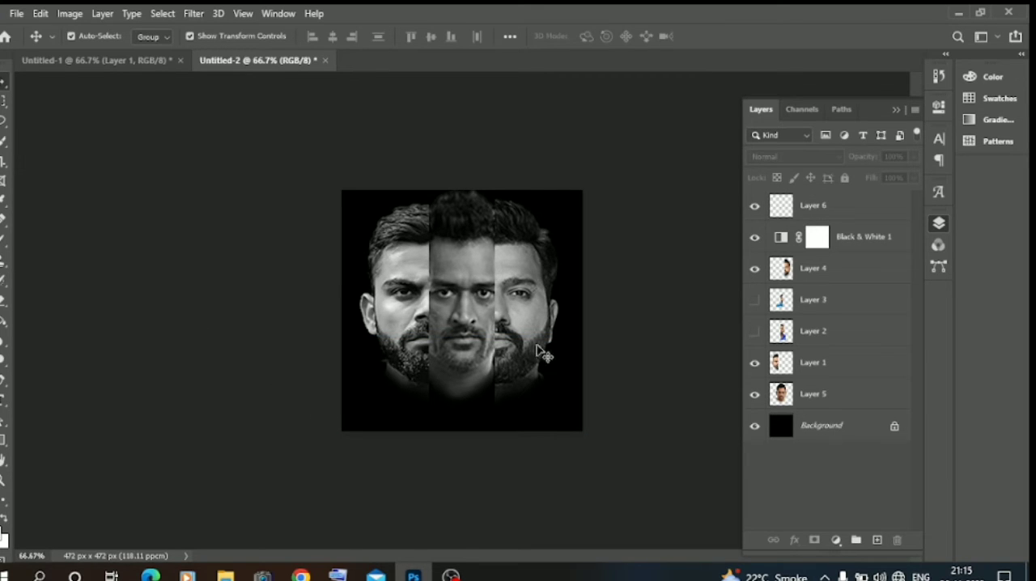
Step: Move the middle portrait slightly down so its features line up better with the half-faces
left_click(476, 330)
left_click_drag(474, 326, 468, 320)
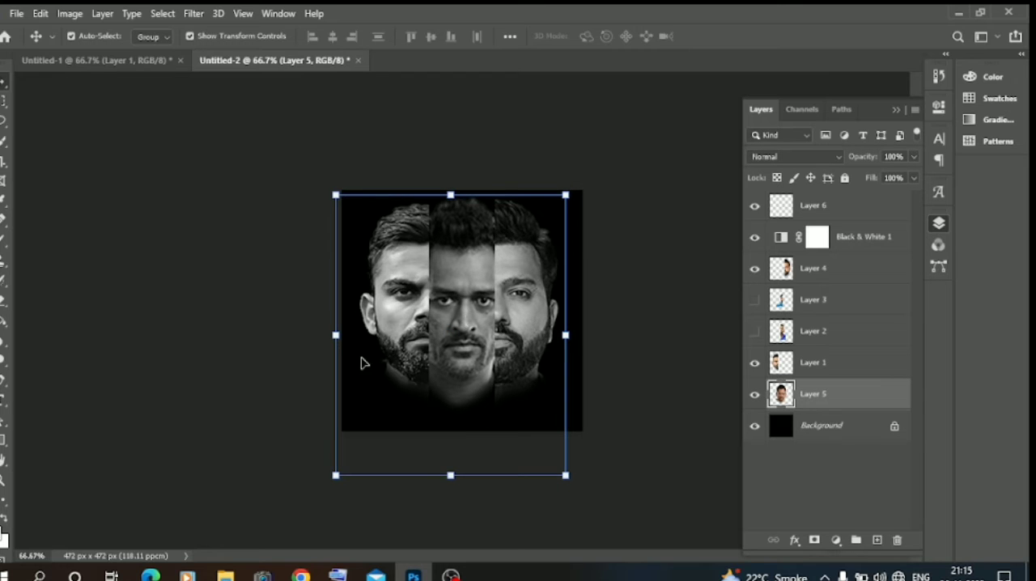
left_click(200, 350)
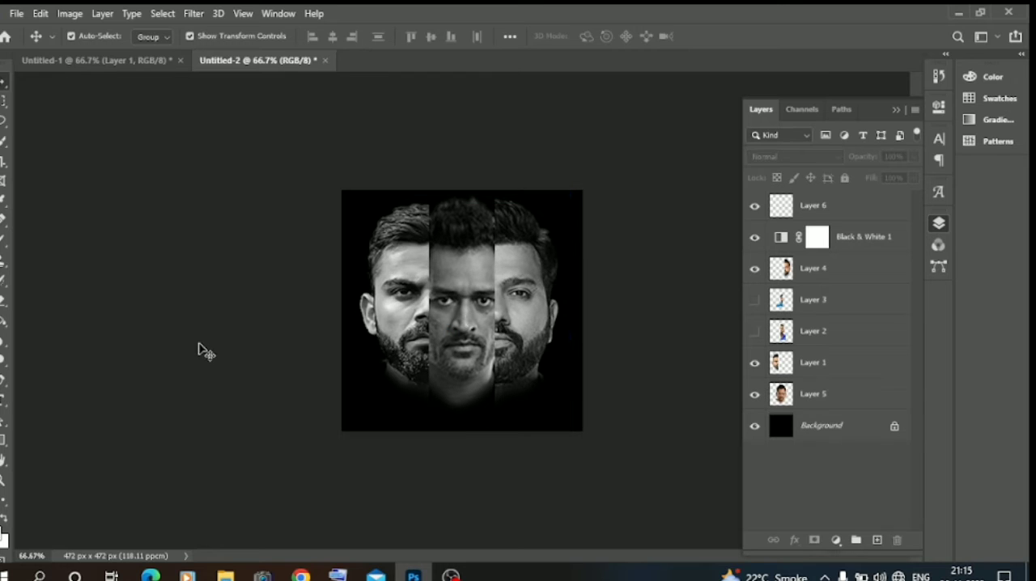
left_click(477, 273)
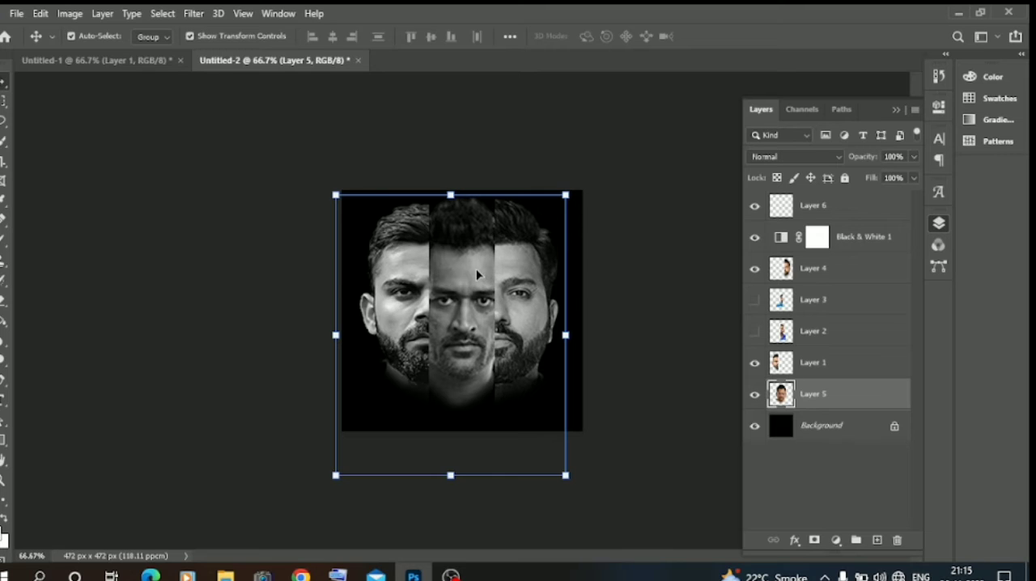
left_click_drag(460, 318, 458, 311)
left_click(196, 327)
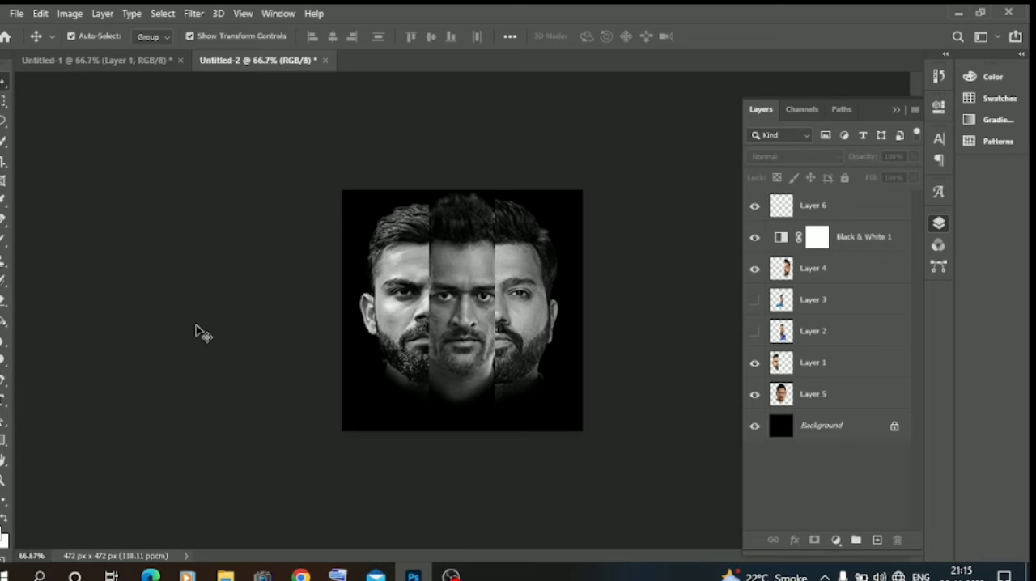
Step: Move the two half-faces outward to reveal more of the middle face
left_click_drag(520, 348, 533, 347)
left_click_drag(406, 341, 393, 342)
Step: Scale the middle portrait to 110.53% and nudge it left to centre it between the half-faces
left_click(485, 356)
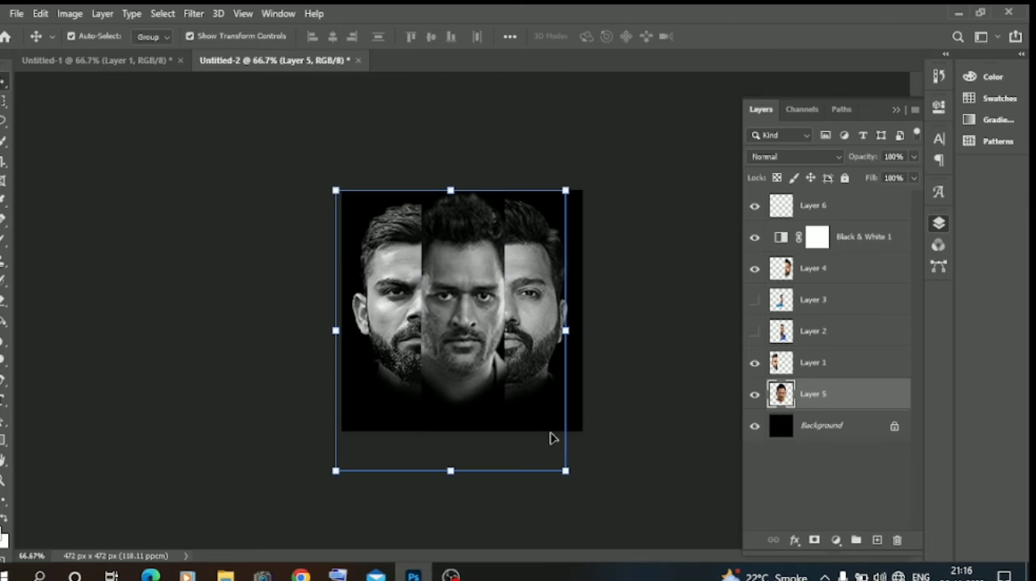
mouse_move(564, 471)
left_mouse_down()
mouse_move(583, 487)
mouse_move(574, 482)
left_mouse_up()
left_click_drag(480, 397, 480, 396)
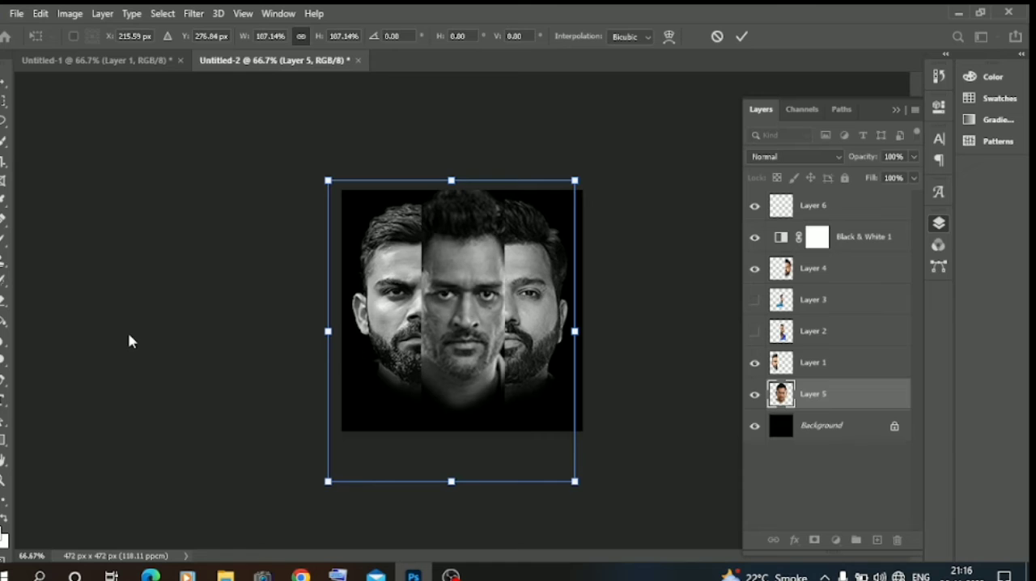
left_click_drag(574, 483, 583, 491)
key("Left")
key("Left")
key("Left")
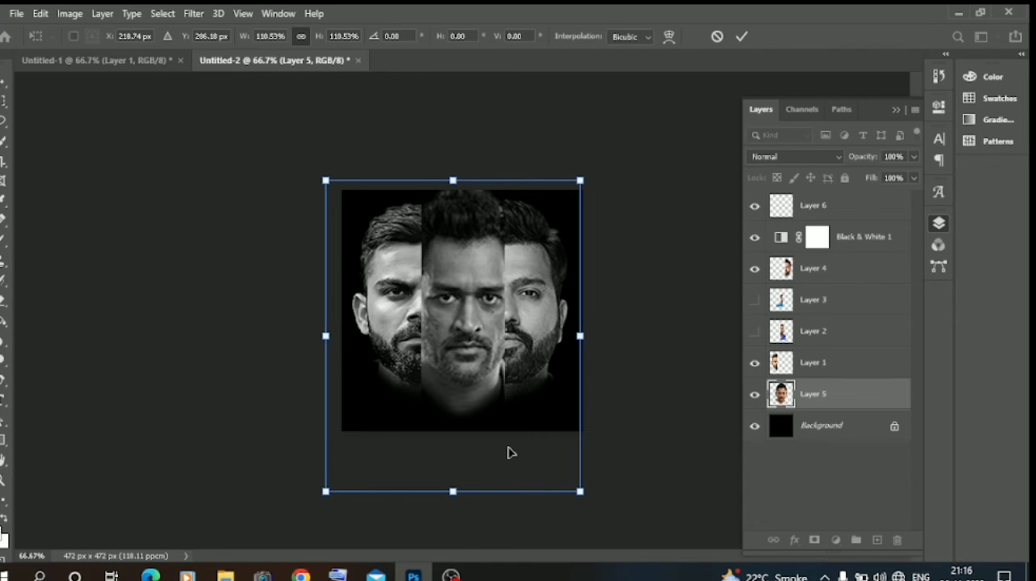
key("Left")
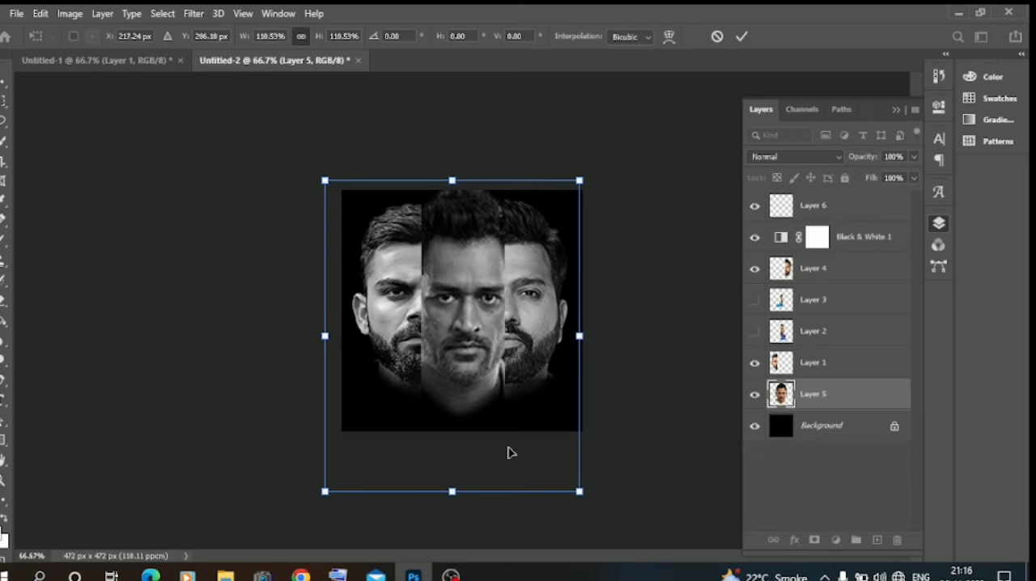
key("Return")
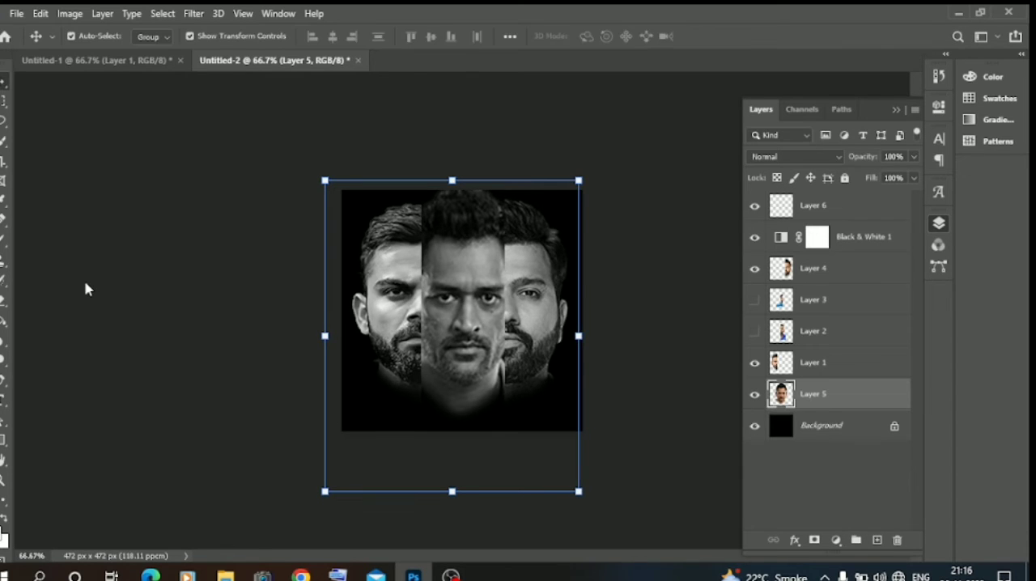
Step: Set the Gradient tool to fade from black to transparent by changing the white colour stop to black
left_click(77, 261)
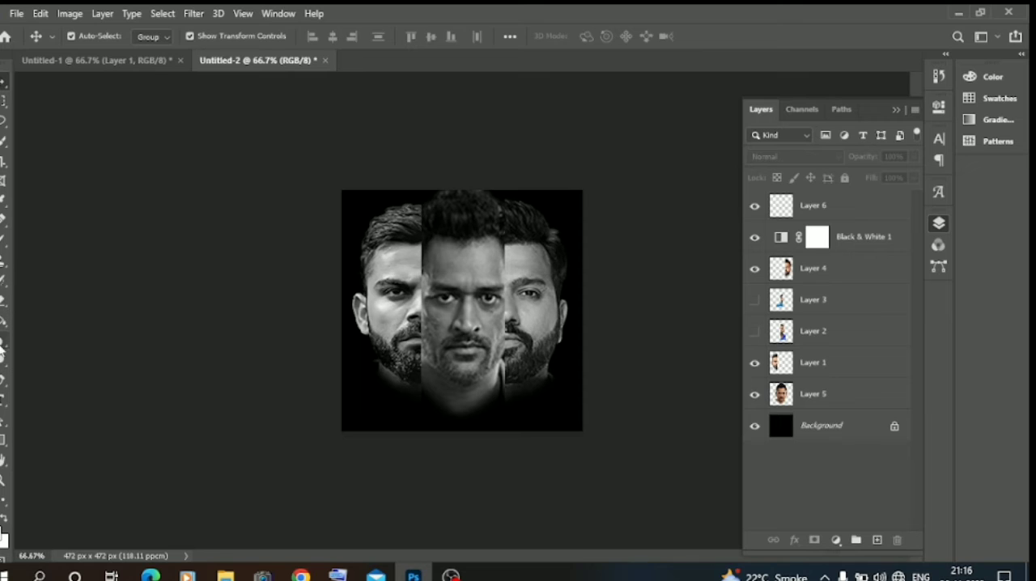
left_click(3, 321)
left_click(37, 322)
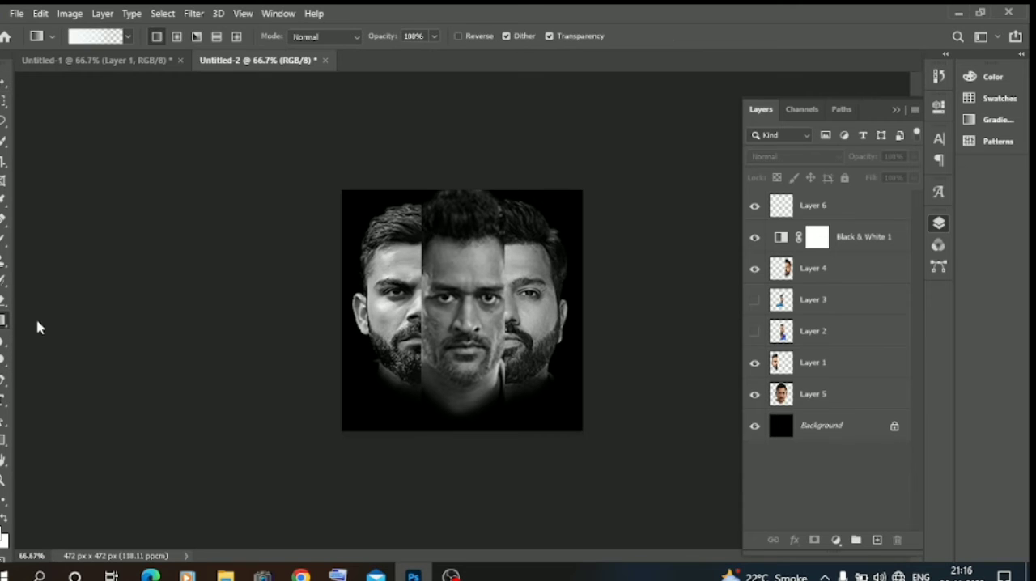
left_click(53, 37)
left_click(115, 37)
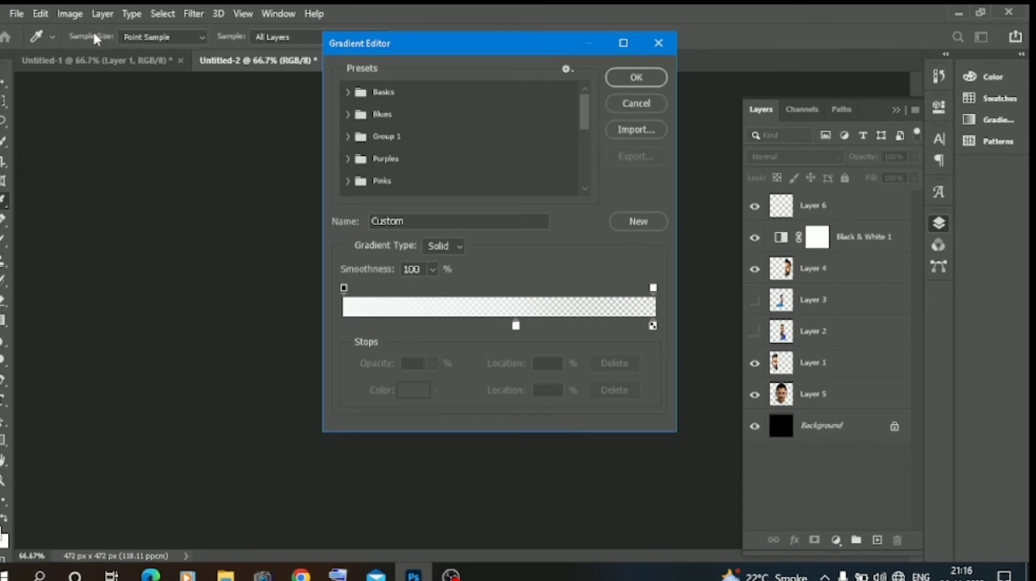
left_click(517, 325)
left_click(413, 390)
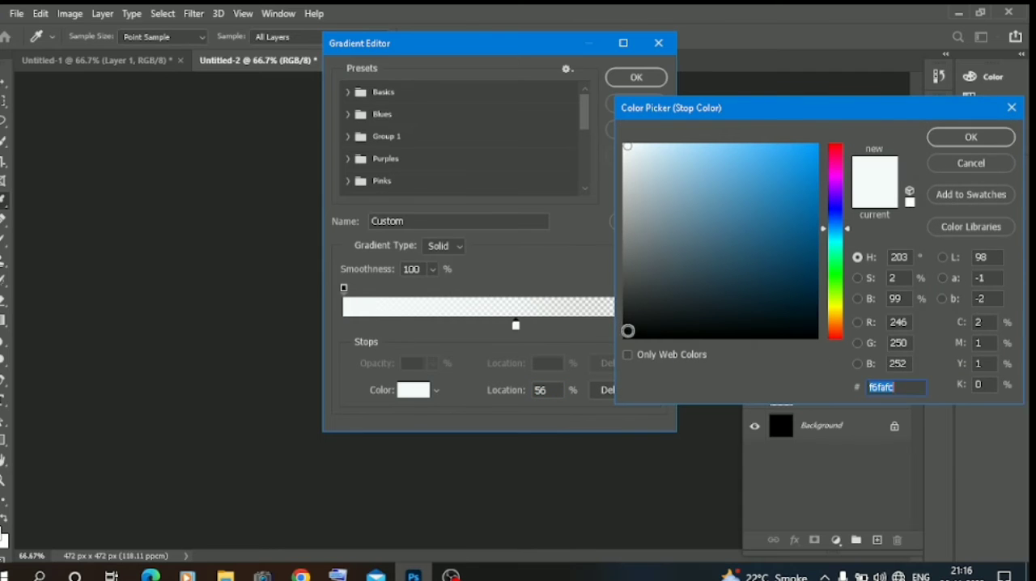
left_click(628, 330)
left_click(971, 138)
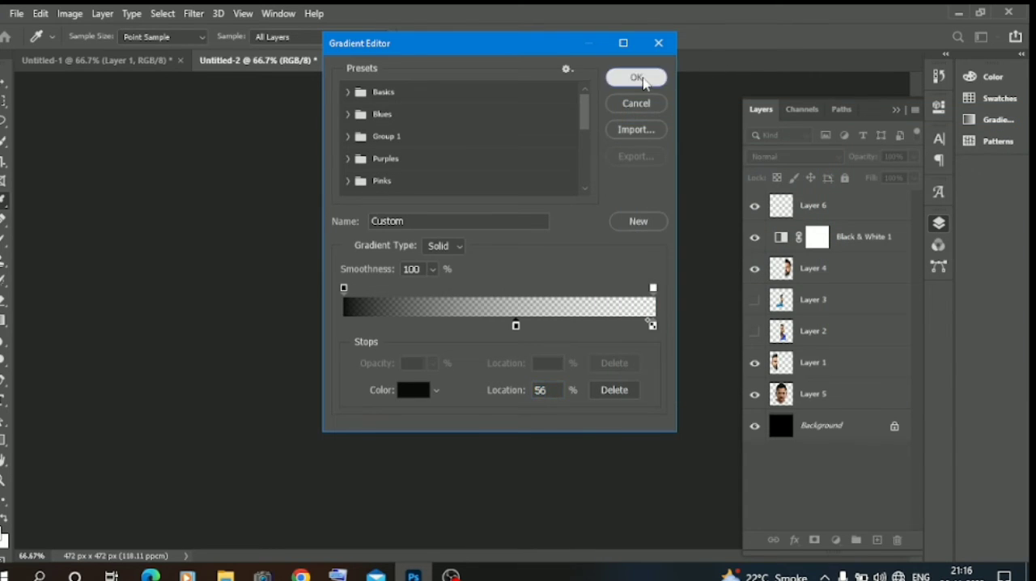
left_click(643, 77)
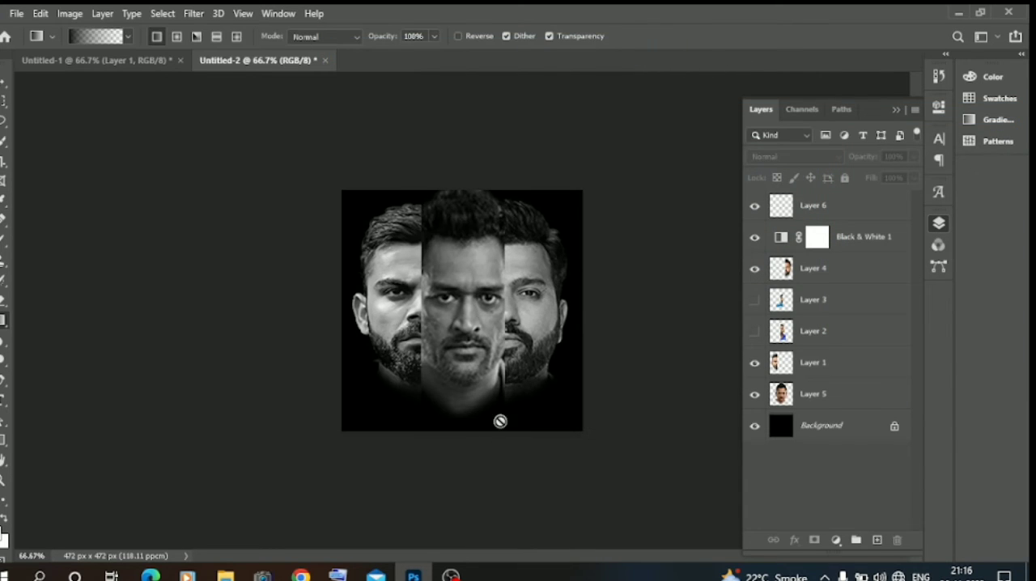
Step: Draw the black fade on Layer 6 from below the canvas up to the eyes of the middle face, then deselect the layer
left_click(820, 209)
left_click_drag(456, 465, 458, 287)
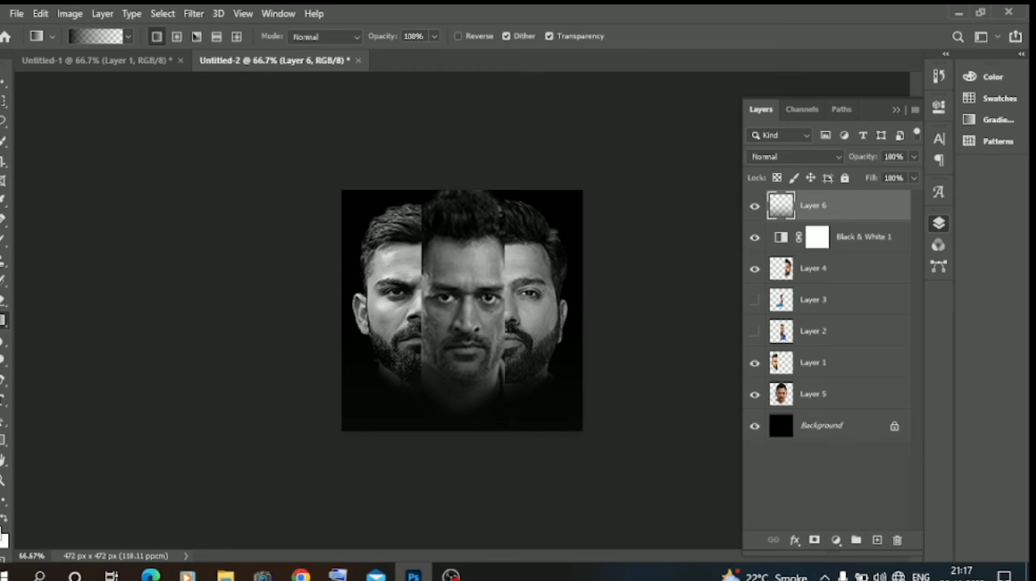
left_click(3, 84)
left_click(153, 283)
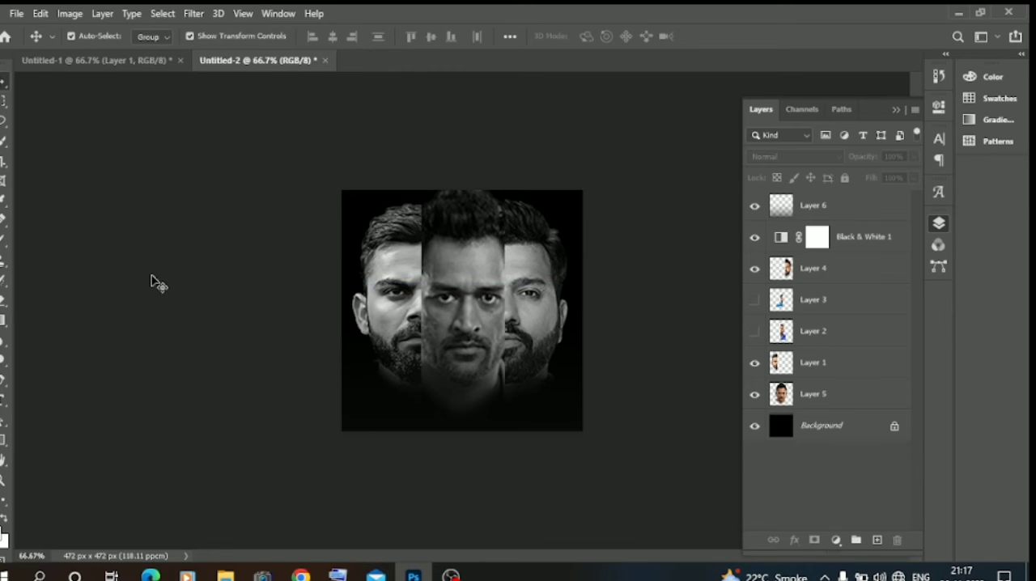
left_click(194, 14)
left_click(112, 187)
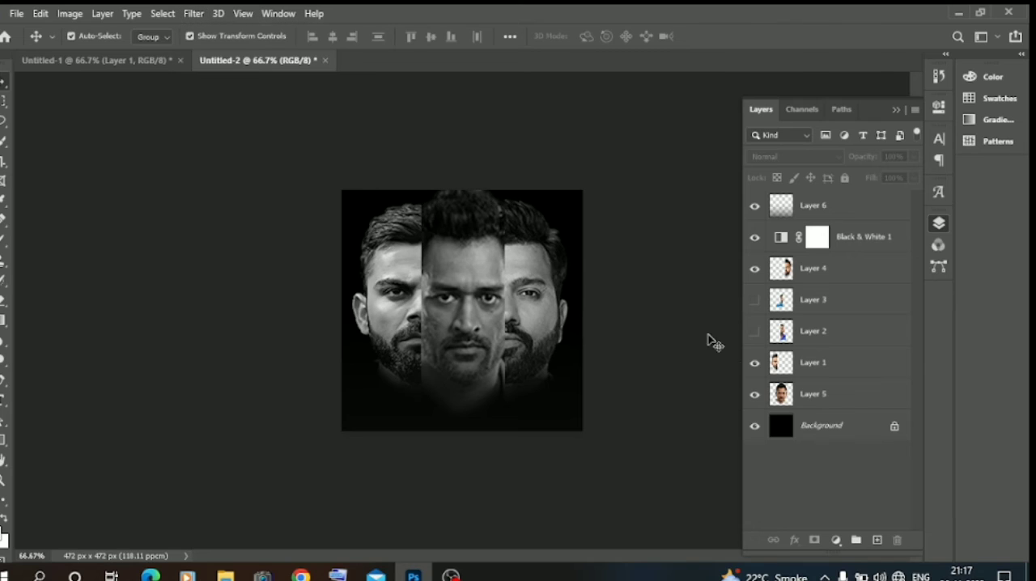
Step: Group the three face layers, Layer 5, Layer 1 and Layer 4
left_click(824, 394)
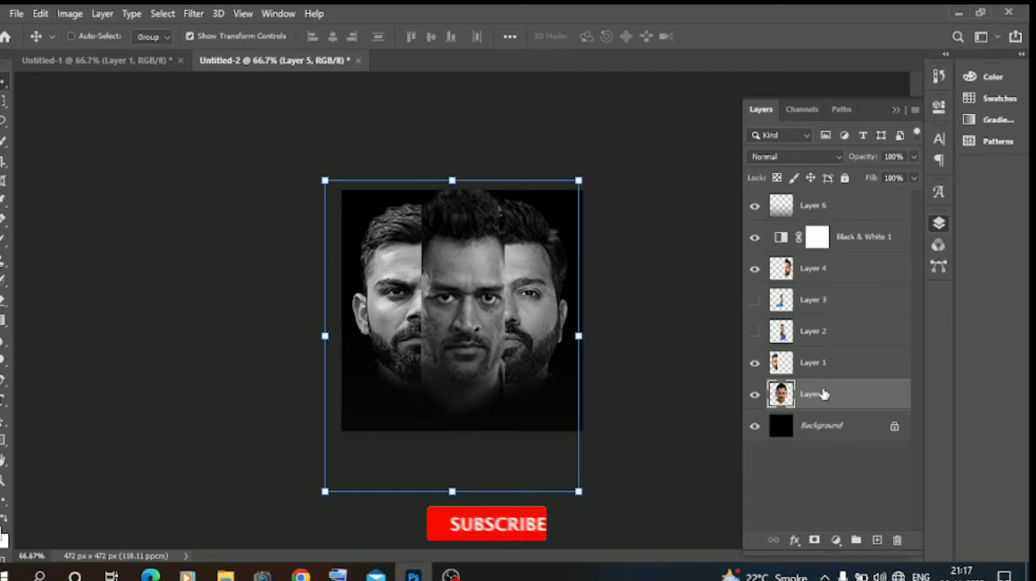
left_click(826, 366, "ctrl")
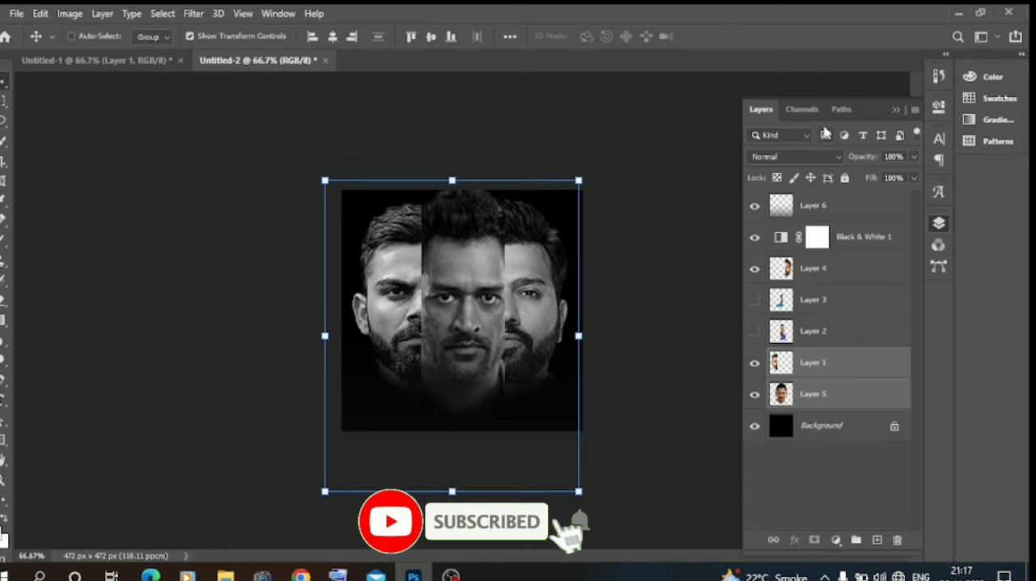
left_click(825, 267, "ctrl")
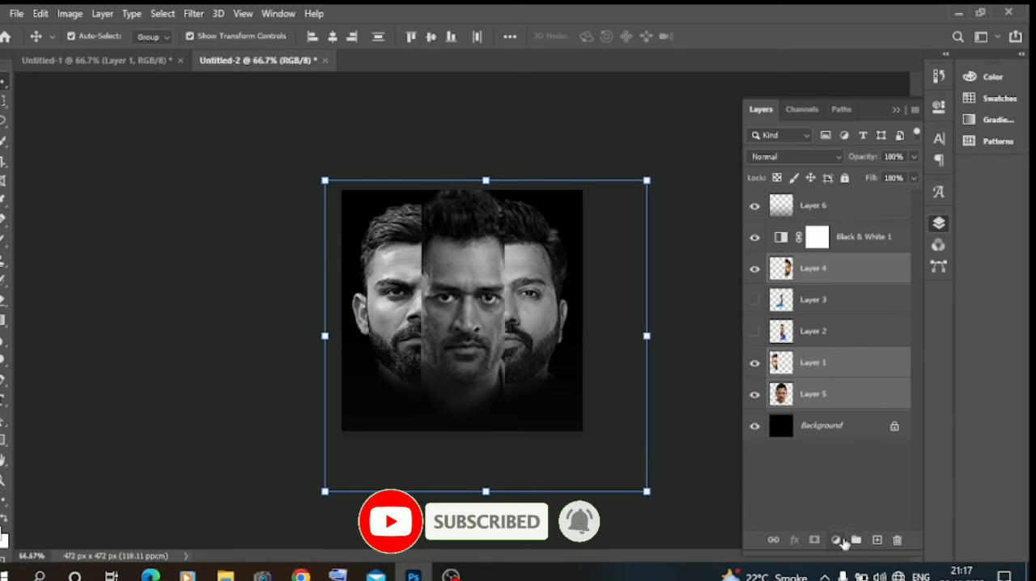
left_click(855, 540)
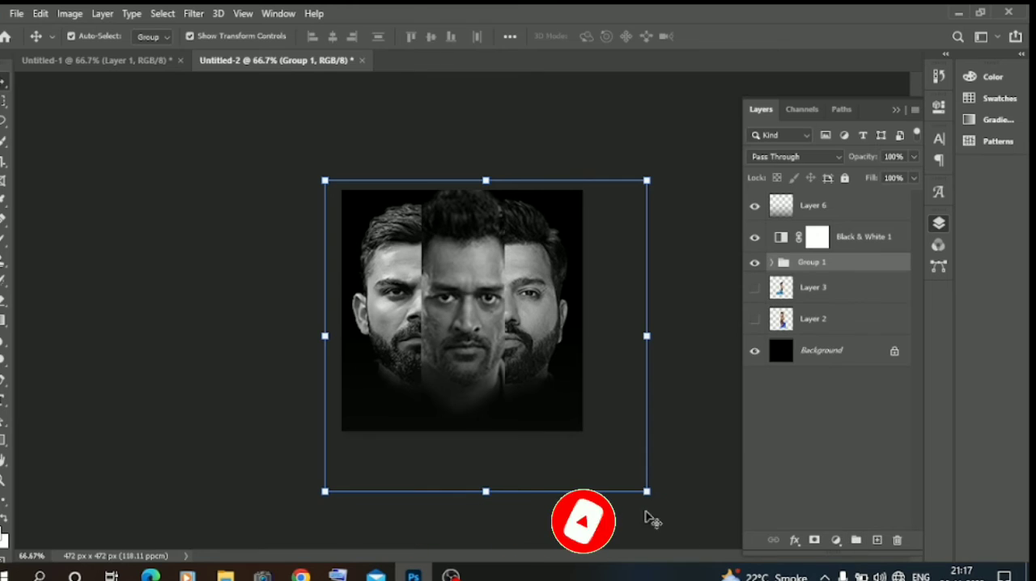
Step: Scale the group of faces to 95.38%, reposition it slightly and apply the transform
left_click_drag(647, 491, 627, 480)
left_click_drag(558, 424, 562, 430)
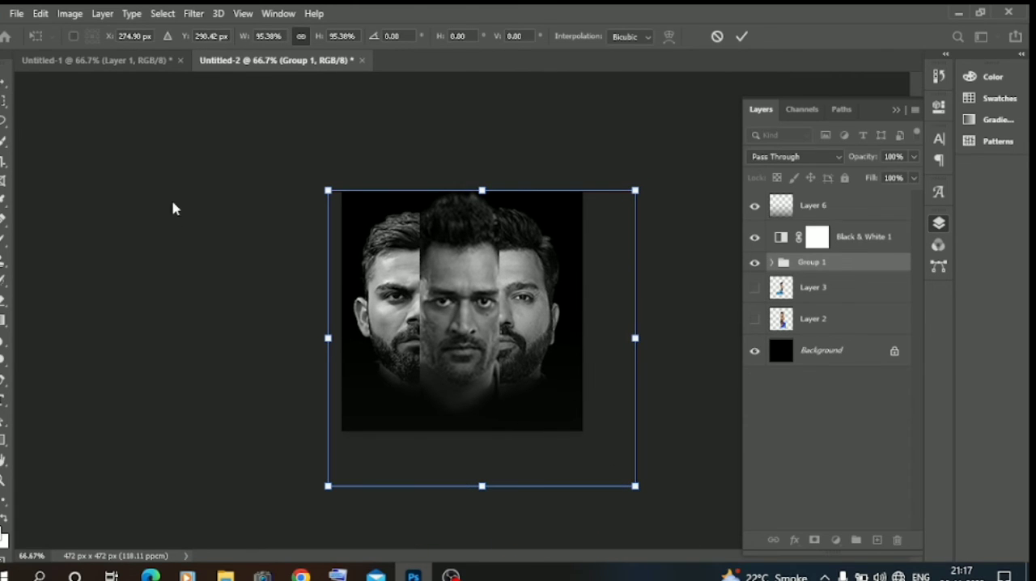
left_click(193, 14)
left_click(84, 176)
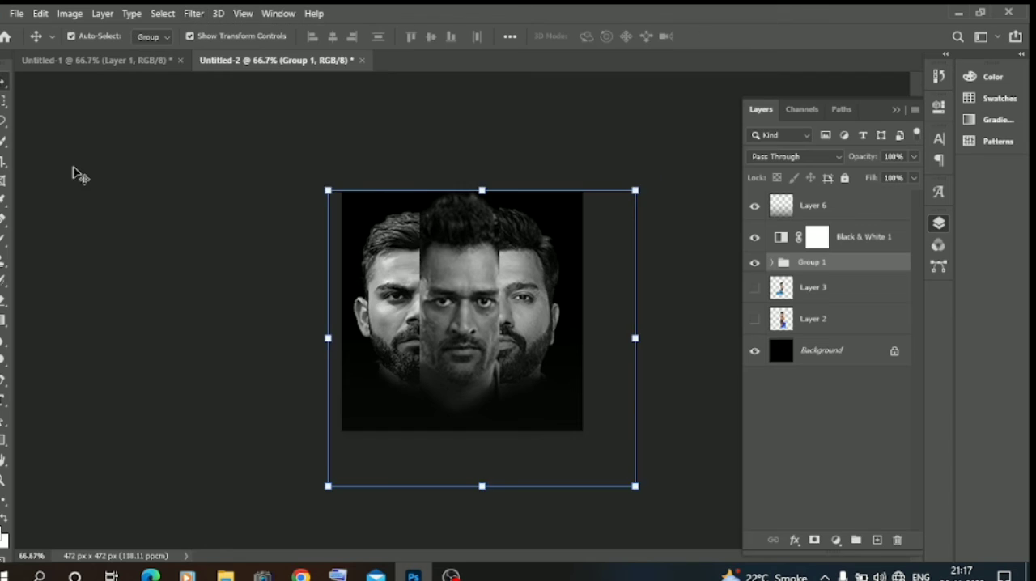
left_click(200, 14)
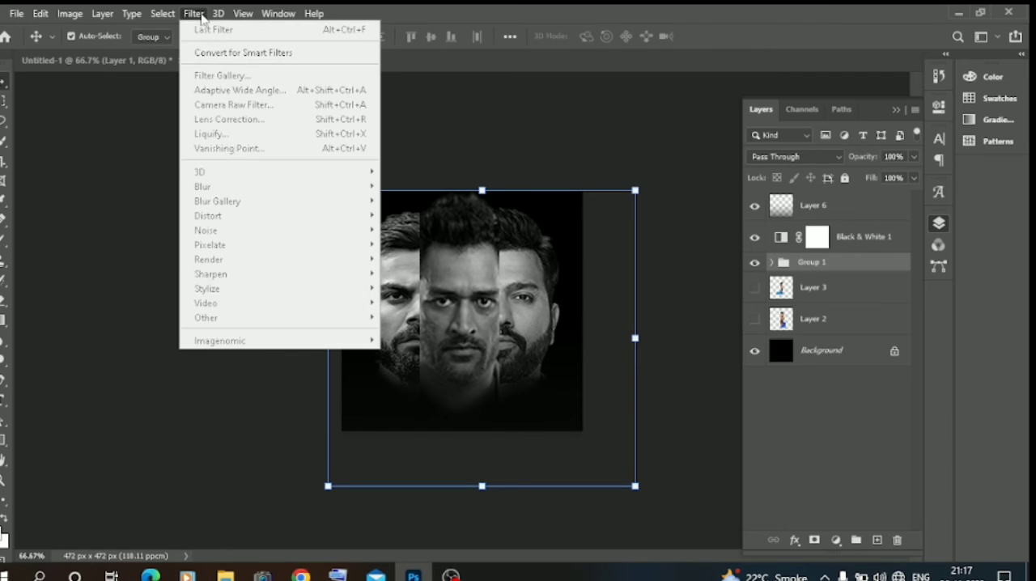
left_click(128, 175)
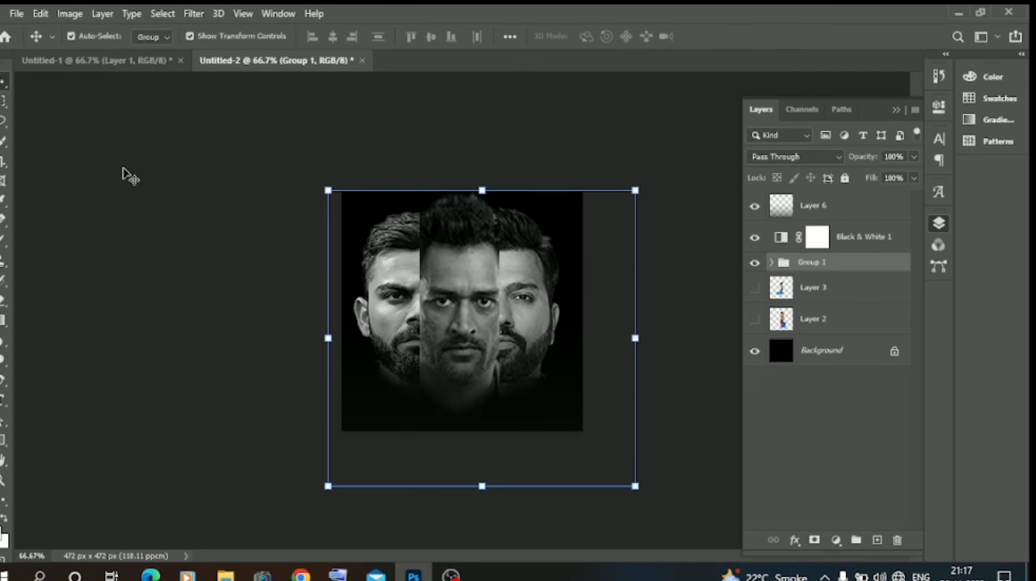
Step: Merge all visible layers into the background and unlock it as a regular layer
left_click(821, 352)
right_click(820, 352)
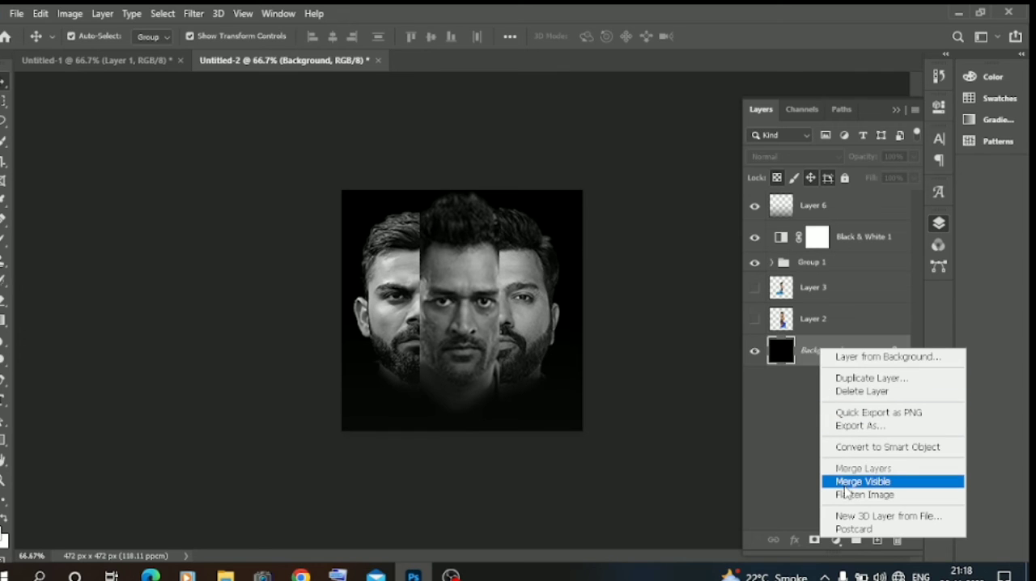
left_click(847, 481)
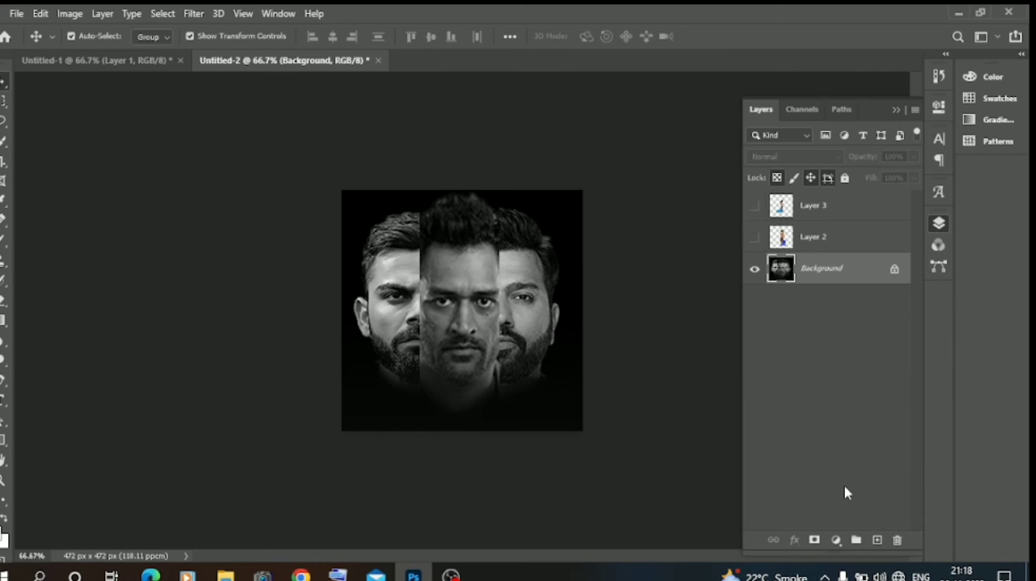
left_click(894, 271)
Step: Start the Camera Raw filter on the merged layer and set Sharpening to 18 and Noise Reduction to 27
left_click(193, 13)
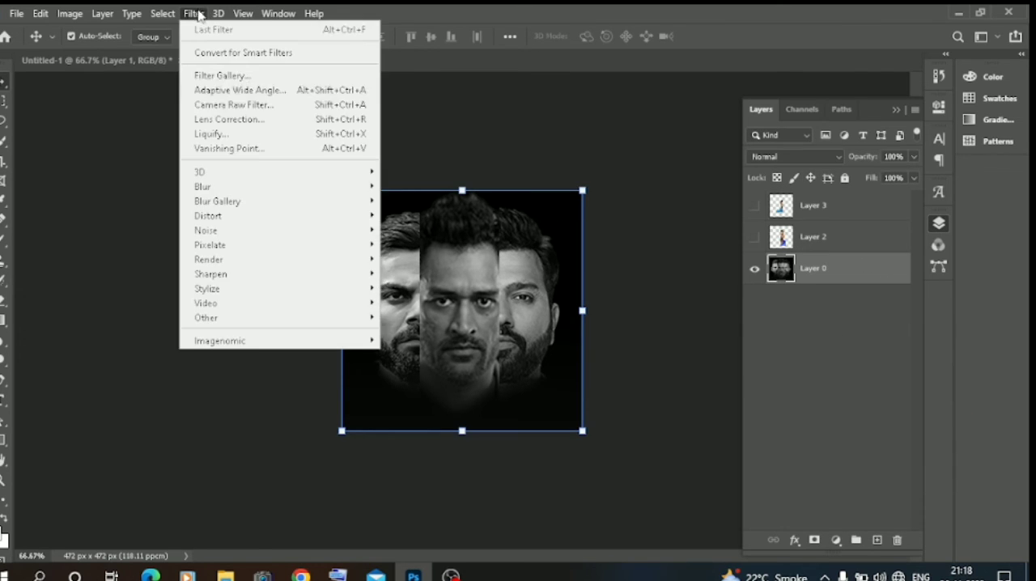
left_click(222, 107)
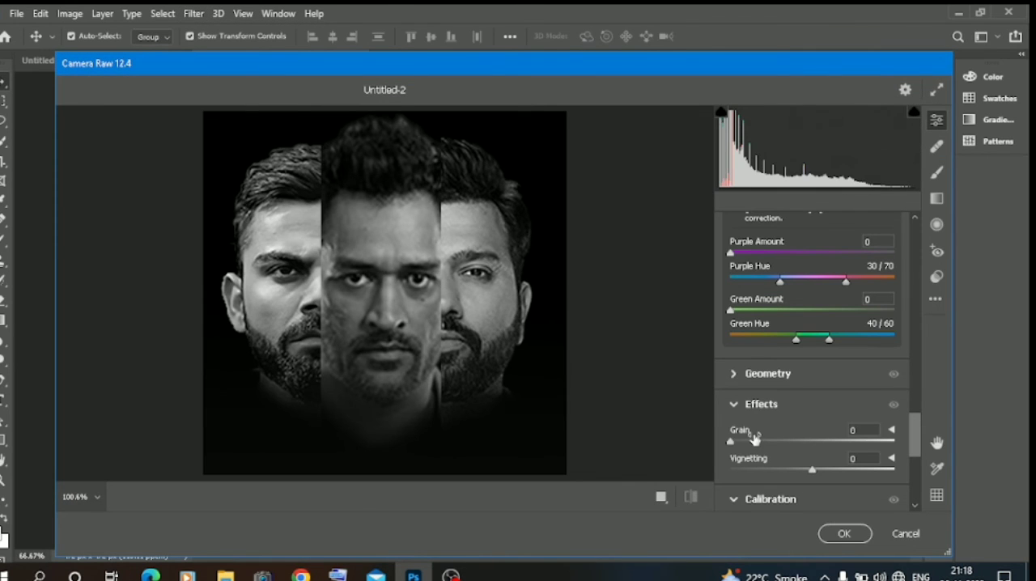
scroll(760, 449, "up", 10)
scroll(754, 434, "up", 5)
scroll(753, 434, "down", 4)
left_click(749, 426)
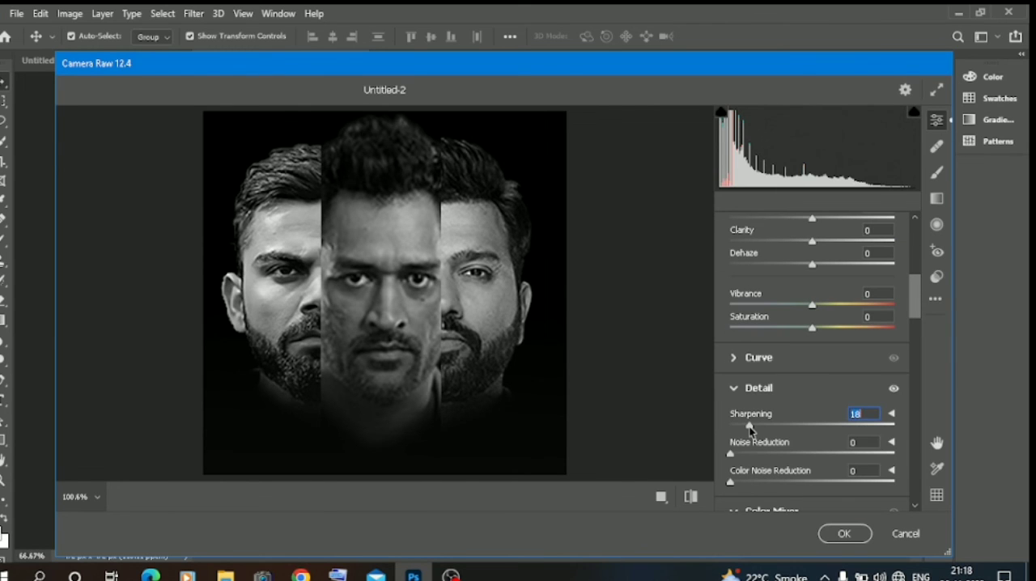
left_click(765, 454)
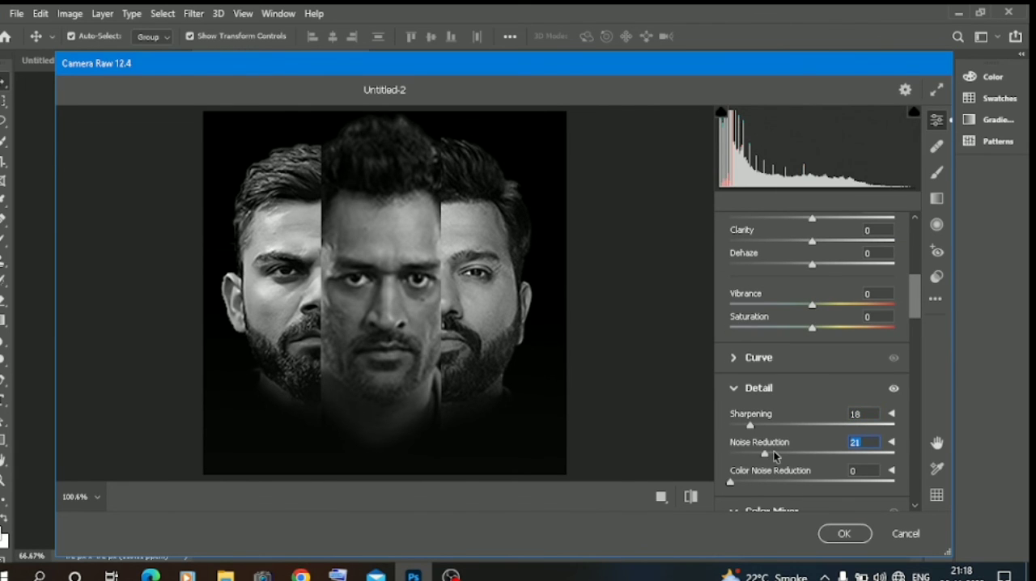
Step: Set Clarity to +18, Shadows to -20, Whites to -36 and Blacks to -20
scroll(774, 455, "up", 3)
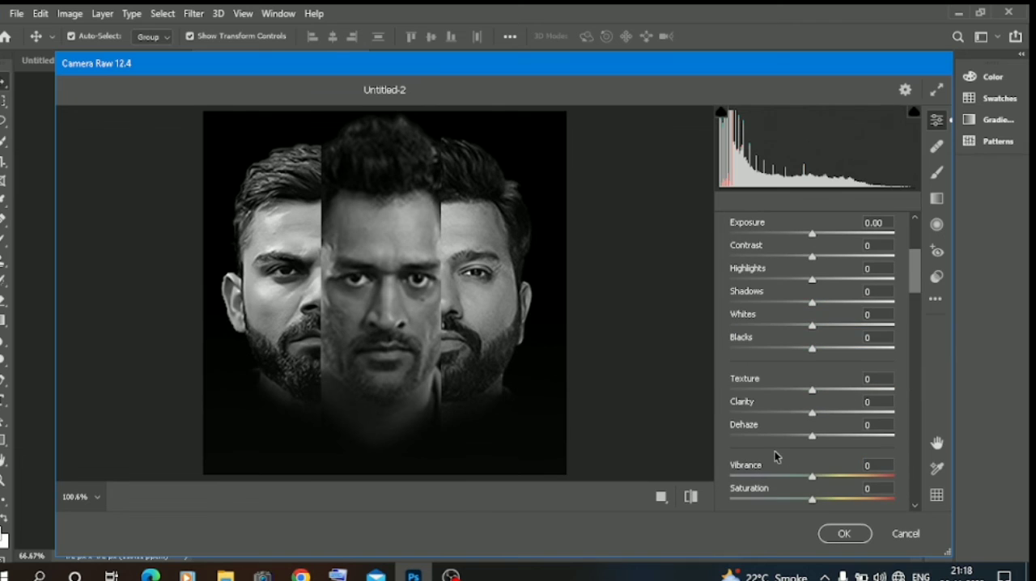
left_click(826, 413)
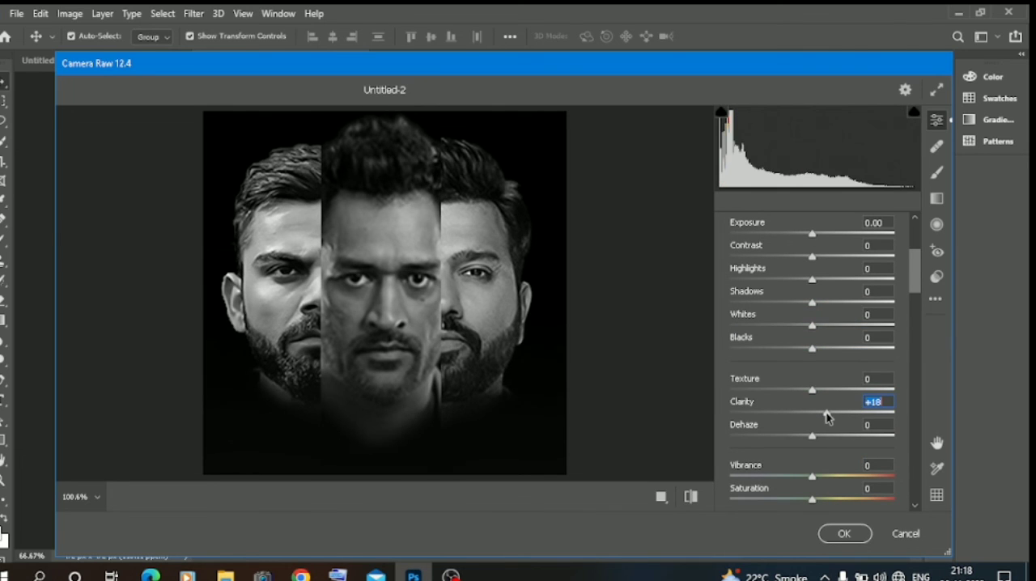
scroll(782, 375, "up", 1)
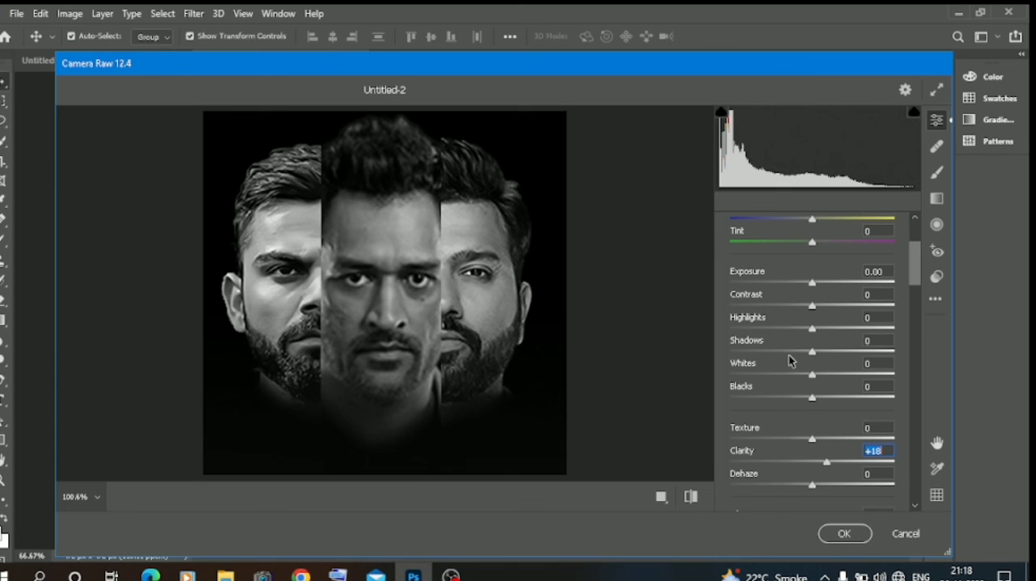
left_click_drag(782, 354, 796, 351)
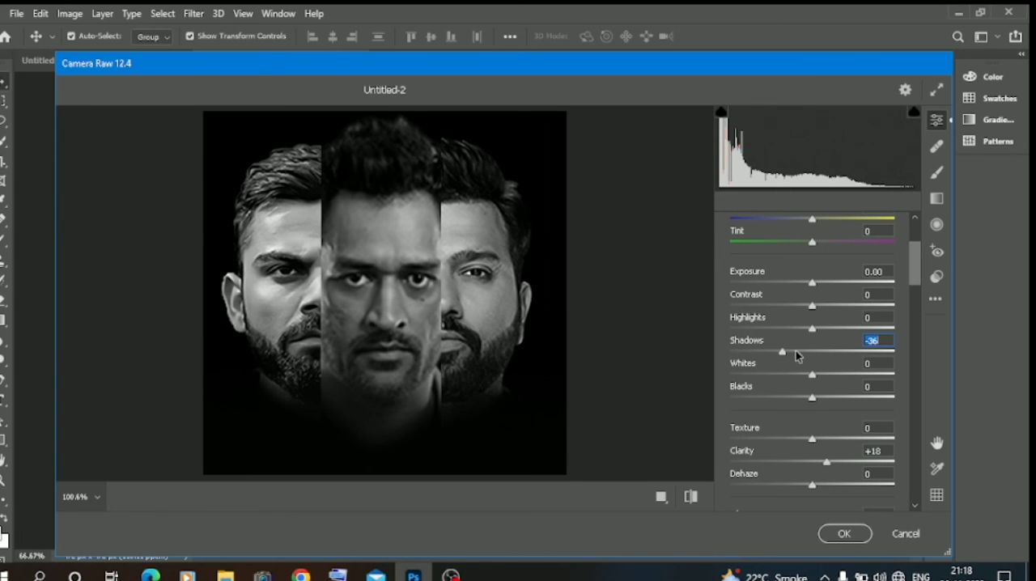
left_click(783, 375)
left_click_drag(784, 398, 809, 400)
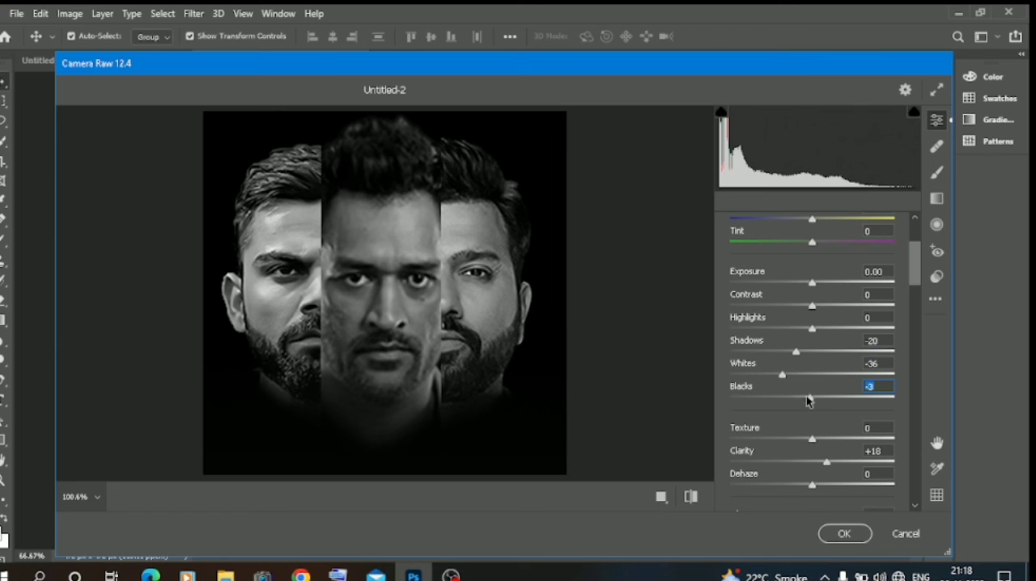
left_click(795, 397)
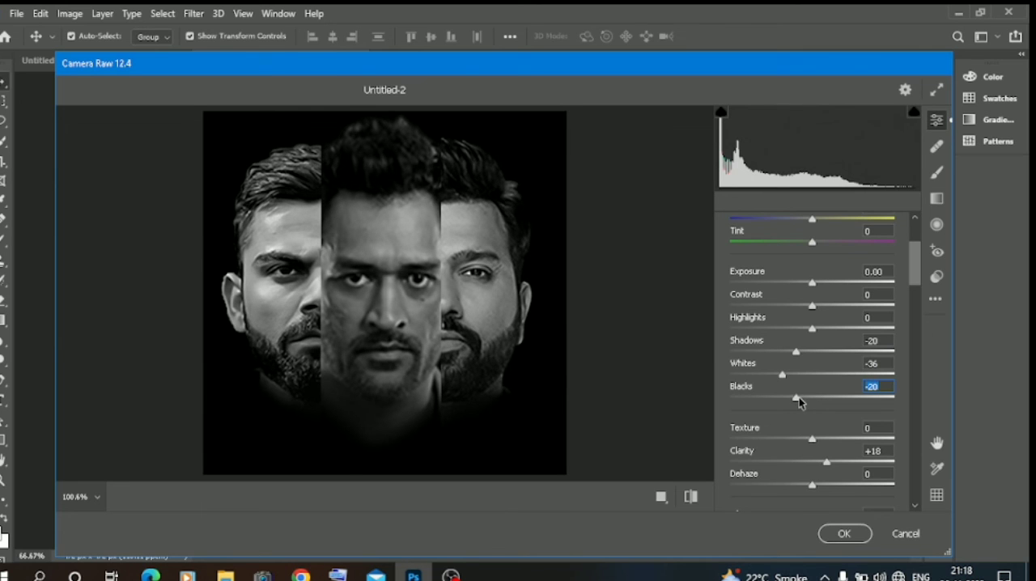
Step: Set Color Noise Reduction to 34 and the Optics vignette to -23
scroll(800, 402, "down", 3)
scroll(800, 403, "down", 2)
left_click(785, 383)
scroll(803, 398, "down", 10)
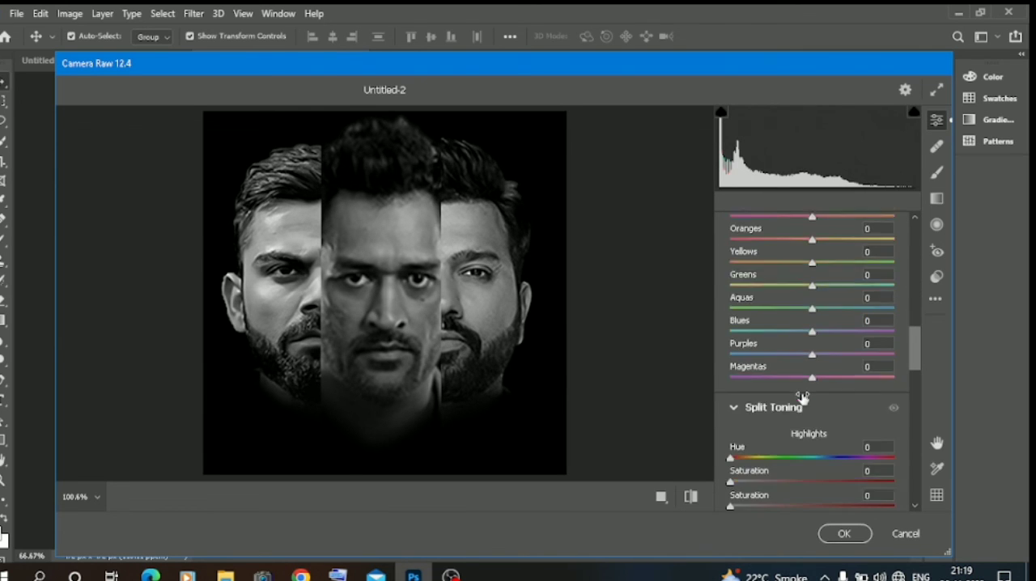
left_click(804, 396)
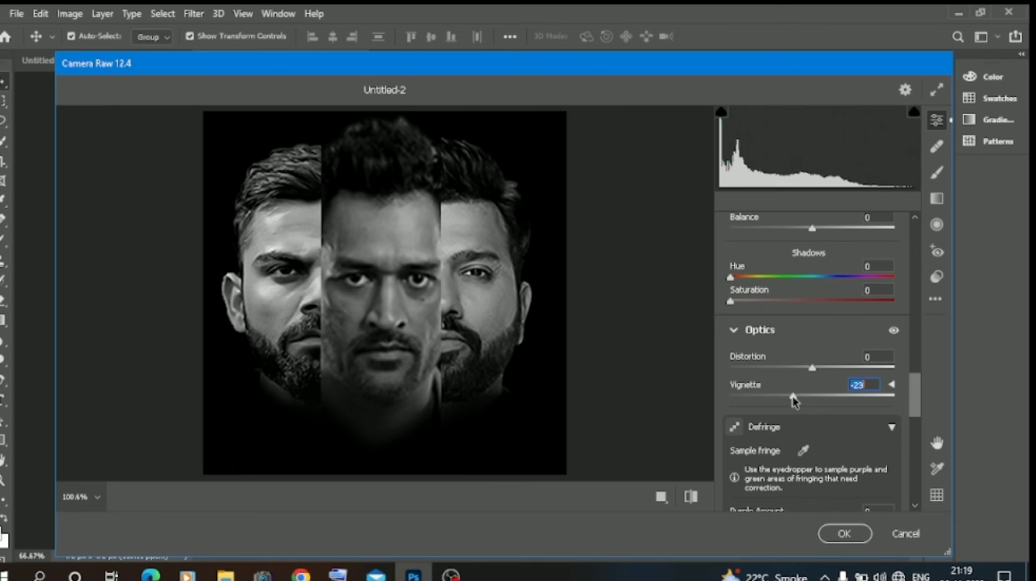
Step: In the calibration settings, set the shadows tint to -21 and lower the Red Primary hue
scroll(804, 402, "down", 2)
scroll(804, 402, "down", 3)
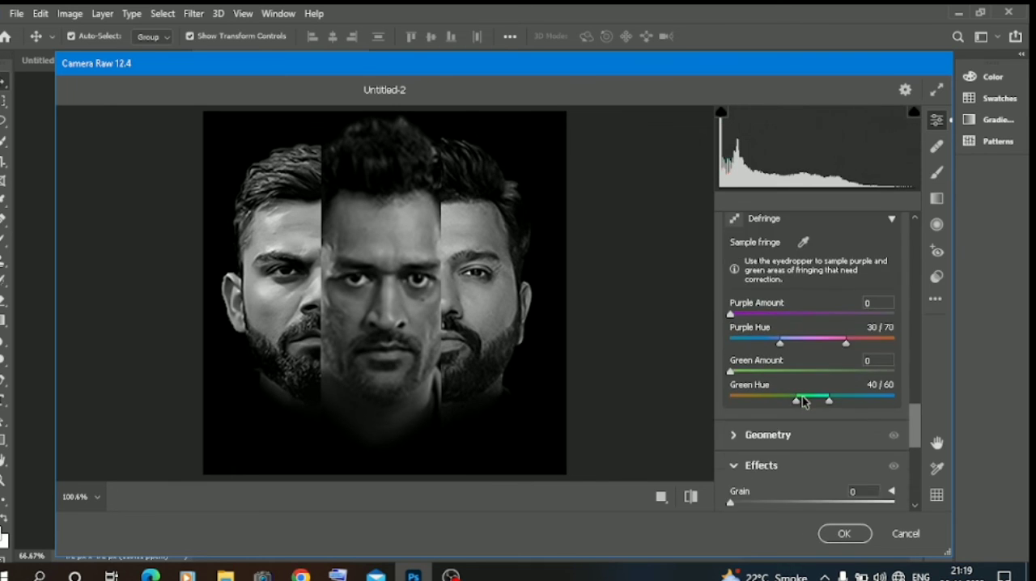
scroll(804, 402, "up", 10)
scroll(802, 400, "up", 4)
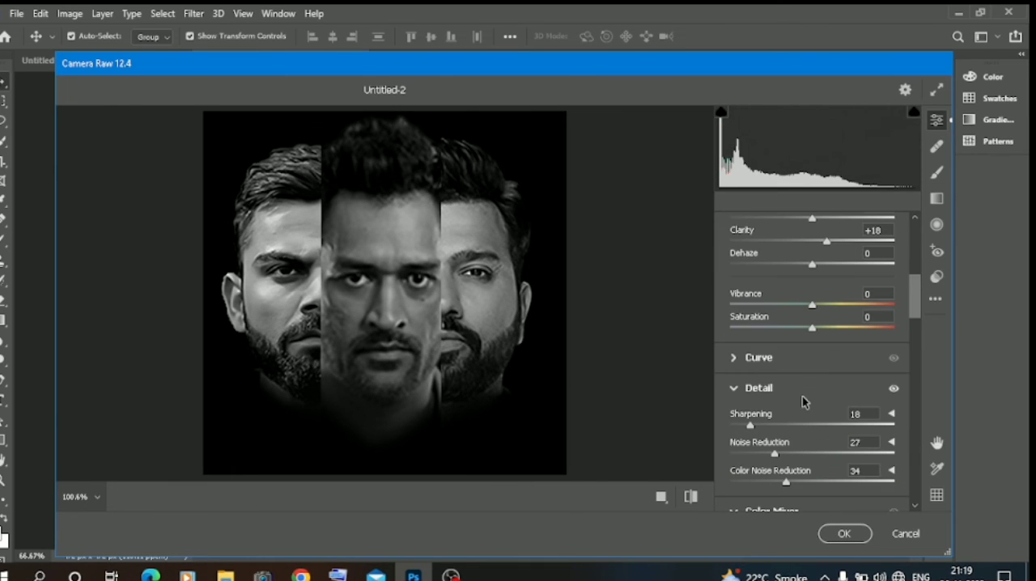
scroll(804, 402, "up", 3)
scroll(804, 402, "down", 12)
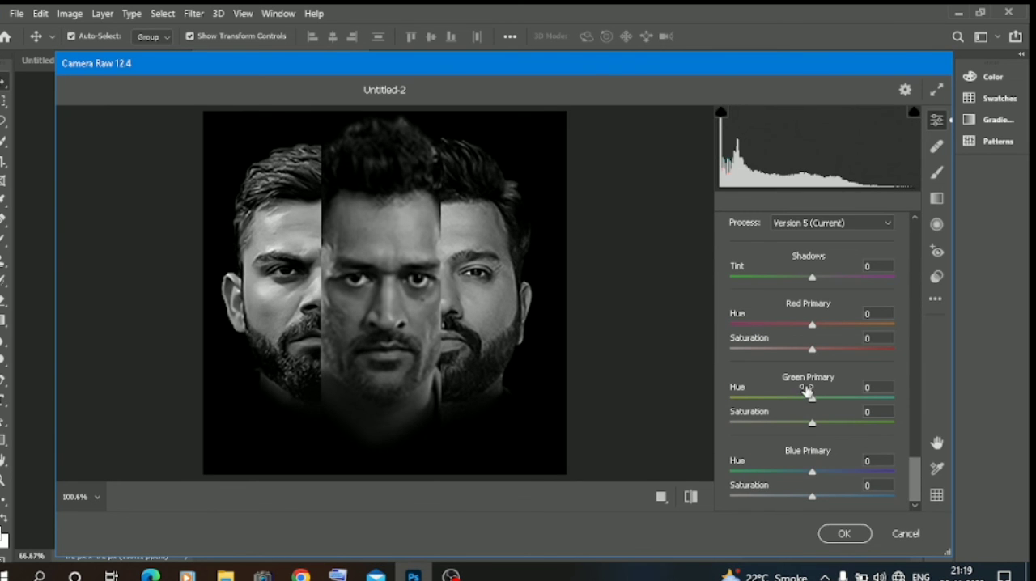
left_click(795, 277)
scroll(796, 281, "up", 1)
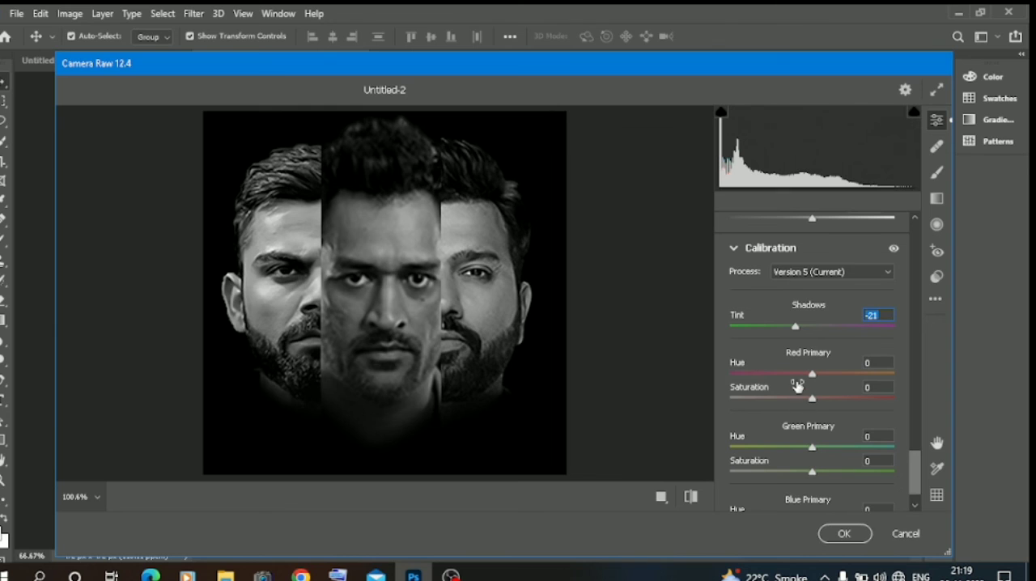
left_click(795, 374)
Step: Split-tone the highlights with hue 61 and saturation 13
scroll(796, 376, "up", 5)
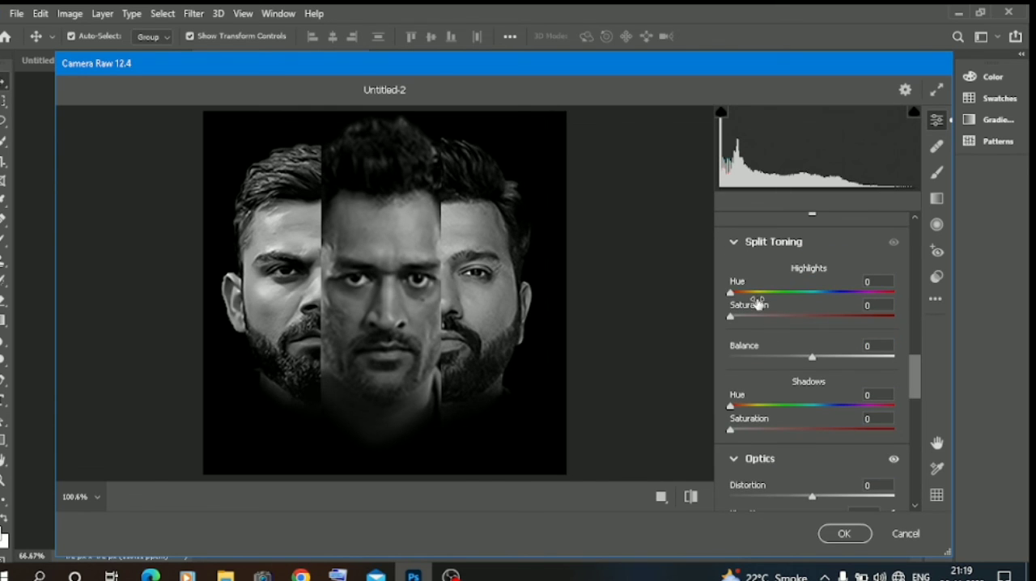
left_click(757, 293)
left_click(750, 317)
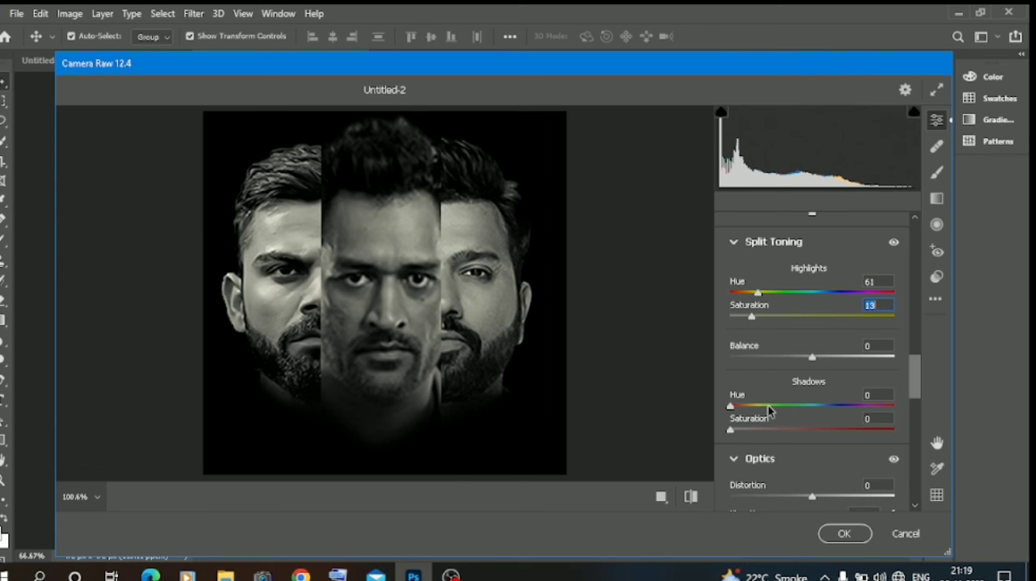
Step: Try split-toning the shadows with hue 205 and saturation 9, and reset the shadows saturation to 0
left_click(823, 406)
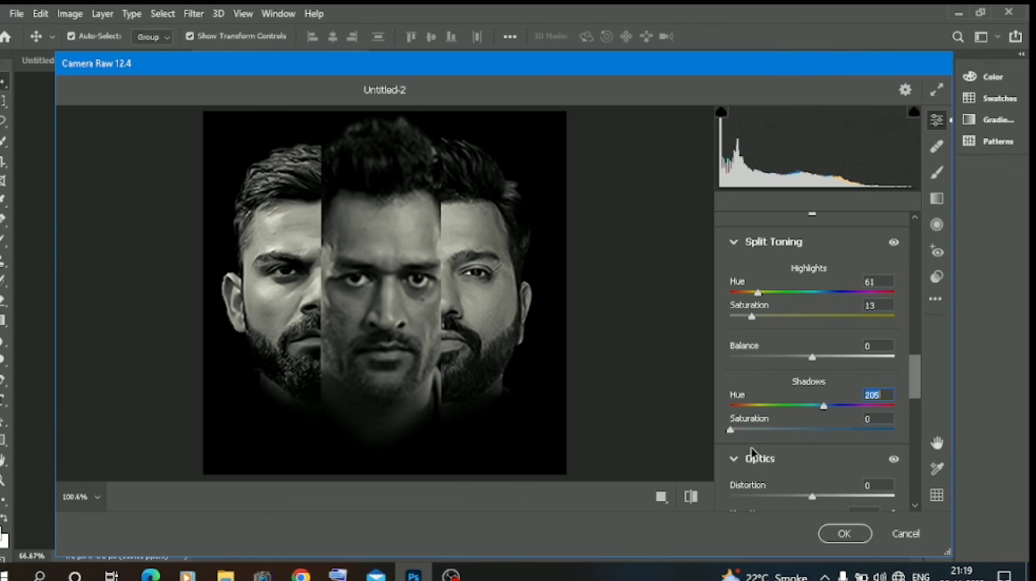
left_click(753, 429)
left_click(745, 428)
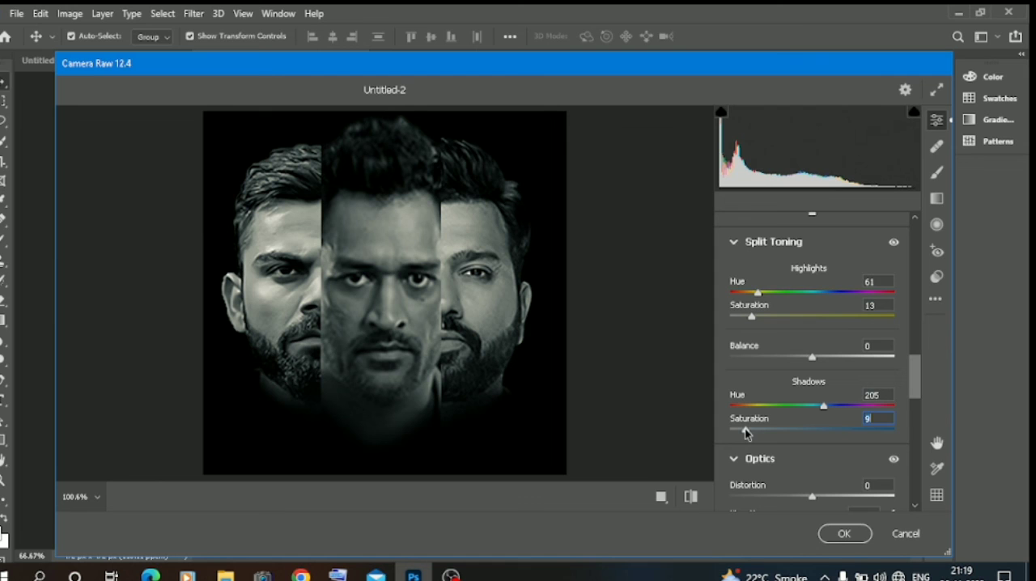
left_click_drag(746, 430, 730, 430)
Step: Set the split-toning shadows hue to 62 and apply the Camera Raw adjustments, leaving the composite layer deselected
left_click(758, 406)
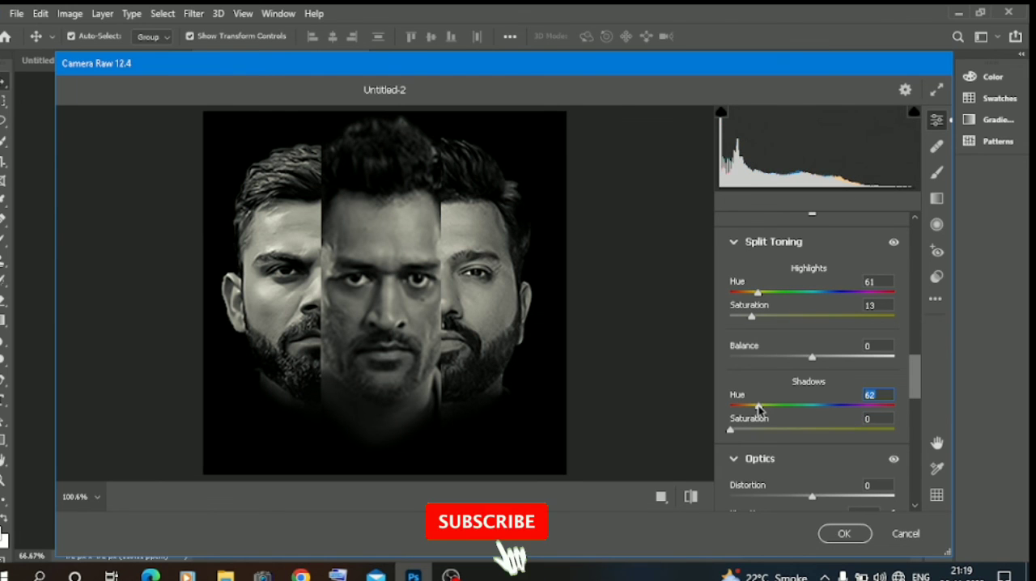
left_click(844, 533)
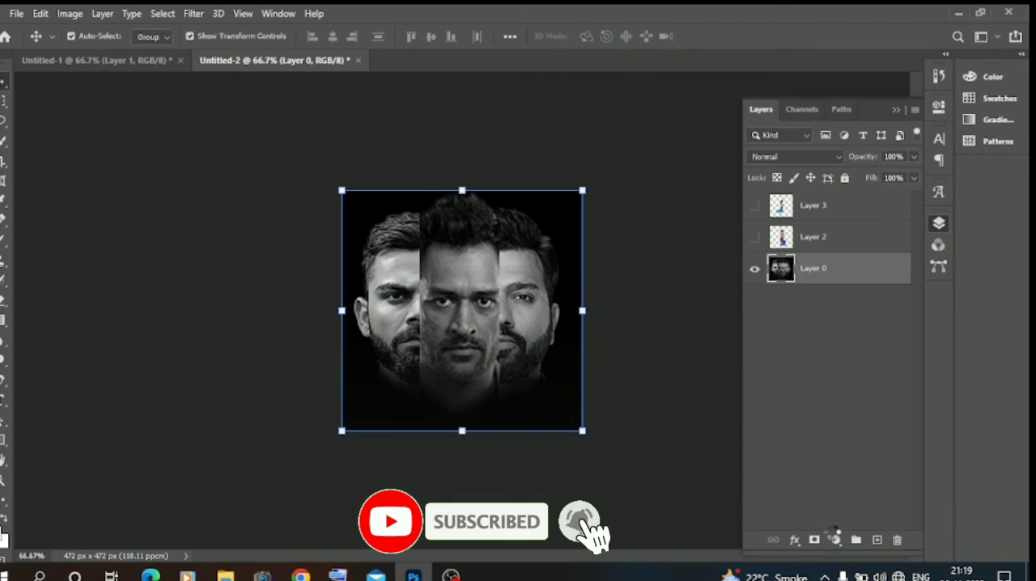
left_click(198, 419)
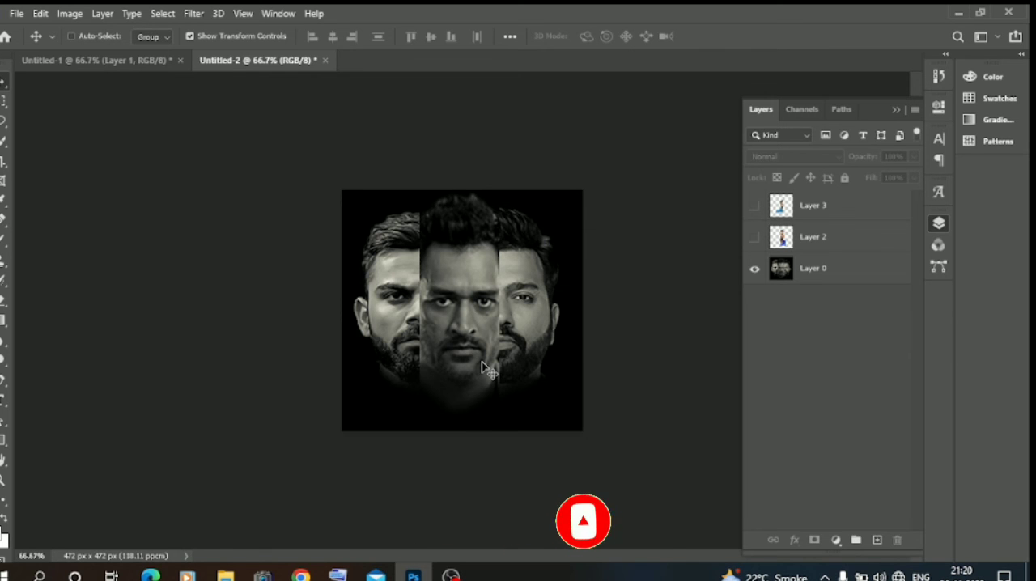
key("ctrl+plus")
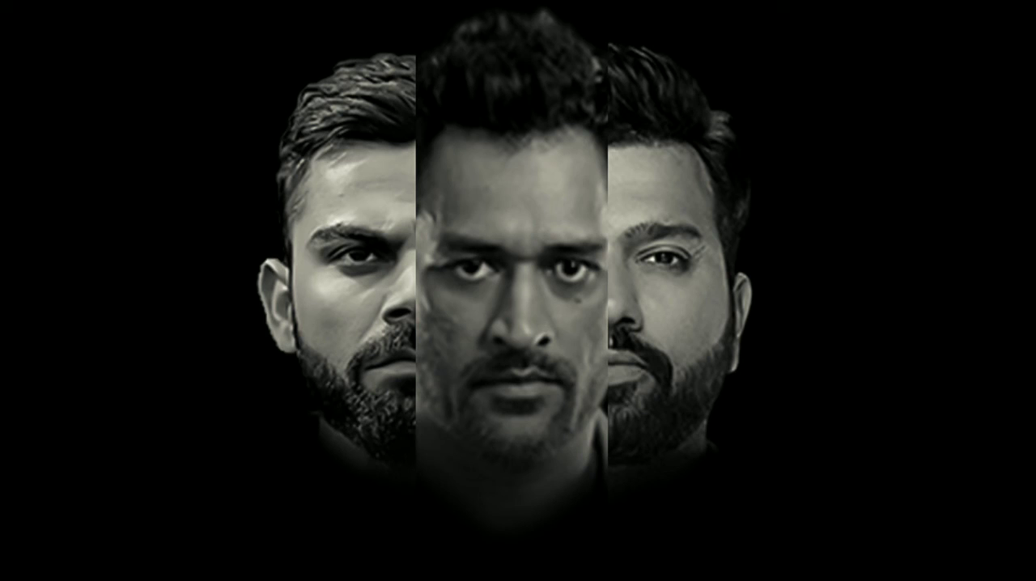